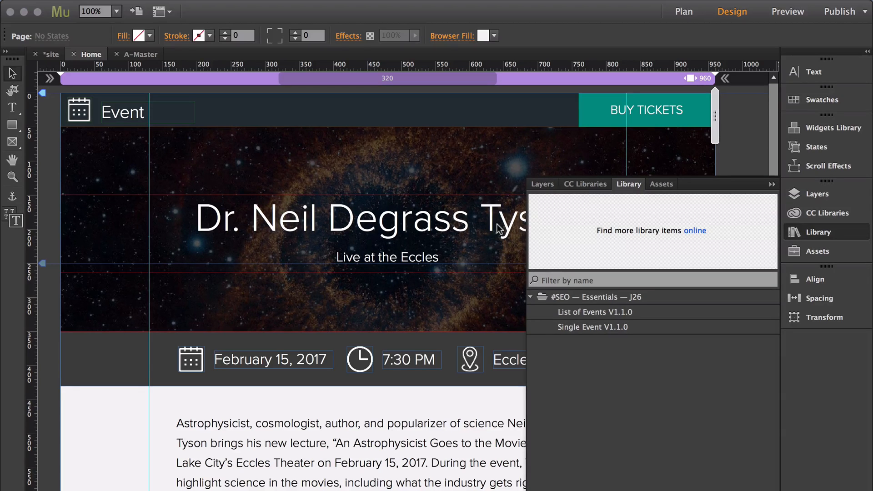
- Place the Single Event V1.1.0 library widget on the page, beside the event description text
{"action": "left_click_drag", "start_coordinate": [541, 327], "coordinate": [90, 390]}
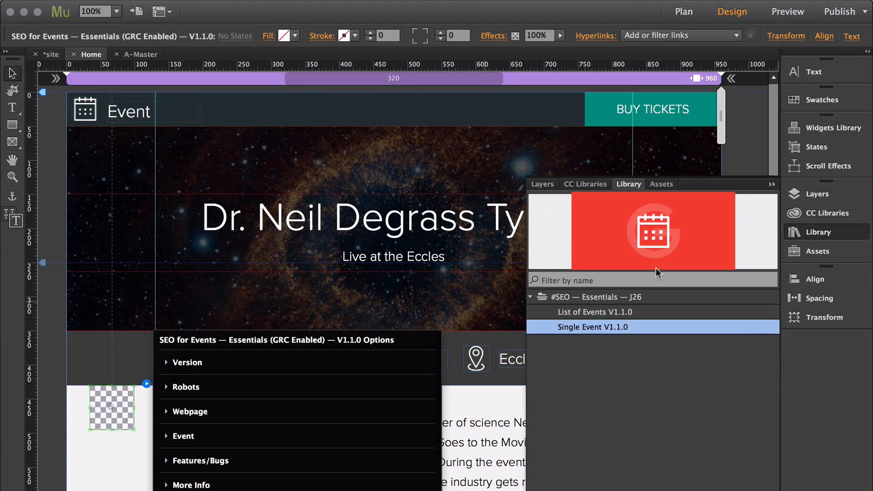
{"action": "left_click", "coordinate": [772, 184]}
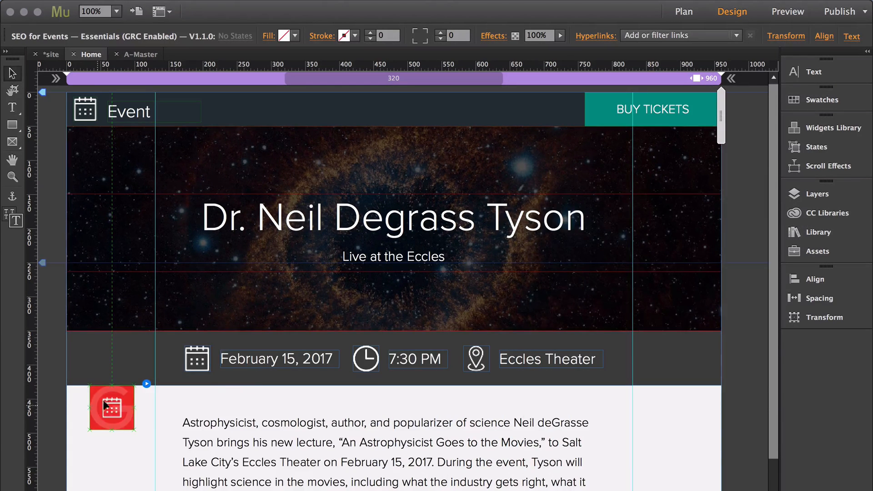
{"action": "left_click", "coordinate": [821, 317]}
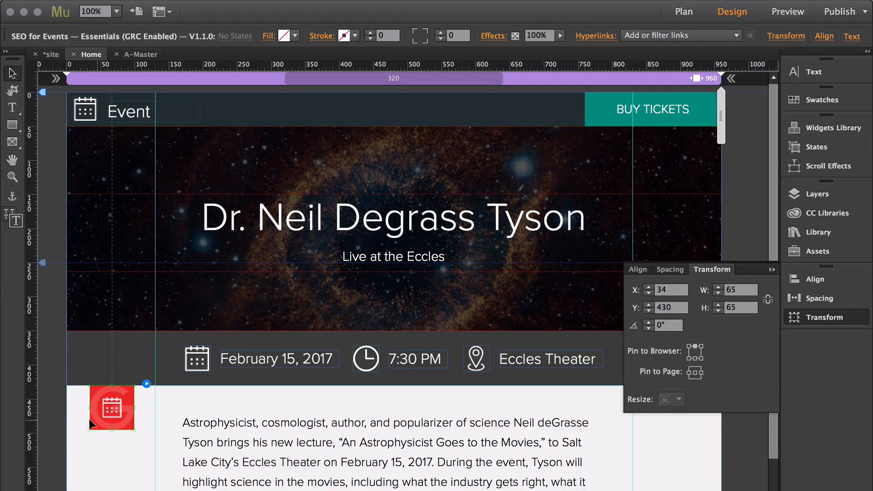
{"action": "left_click", "coordinate": [825, 319]}
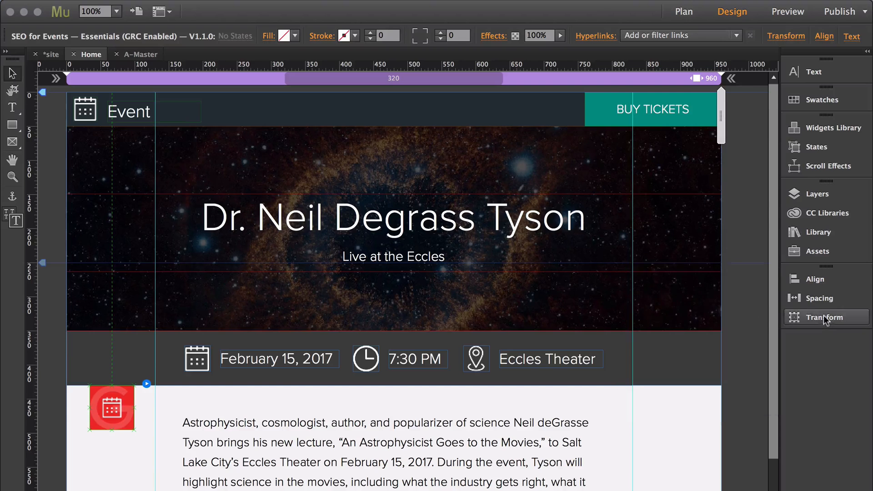
{"action": "right_click", "coordinate": [117, 416]}
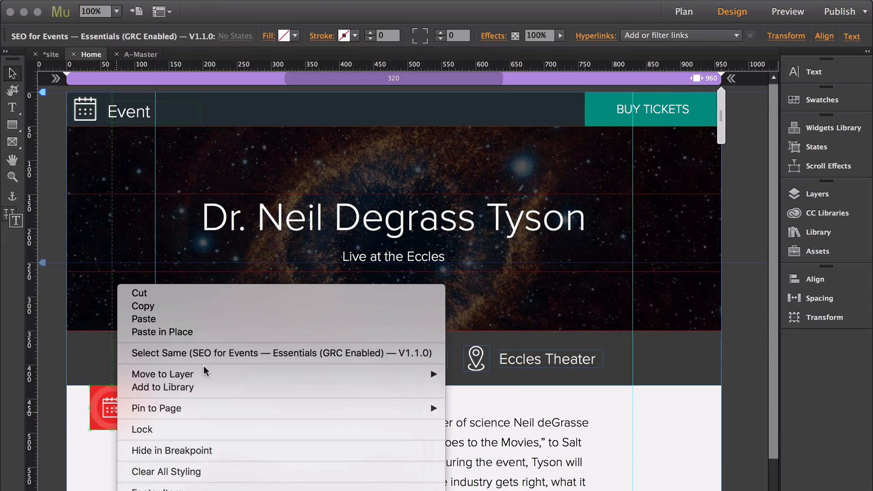
{"action": "mouse_move", "coordinate": [208, 375]}
{"action": "left_click", "coordinate": [97, 414]}
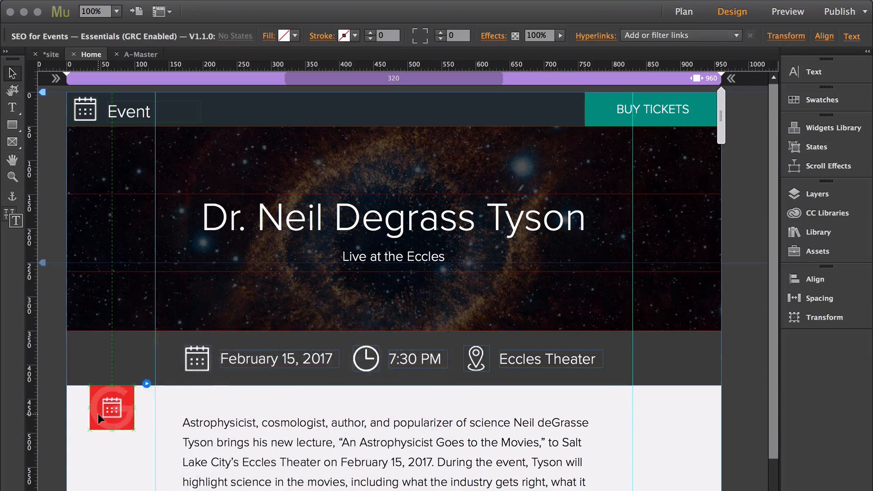
- Move the event widget to the page's upper-left corner and show its Webpage options
{"action": "left_click_drag", "start_coordinate": [97, 413], "coordinate": [75, 121]}
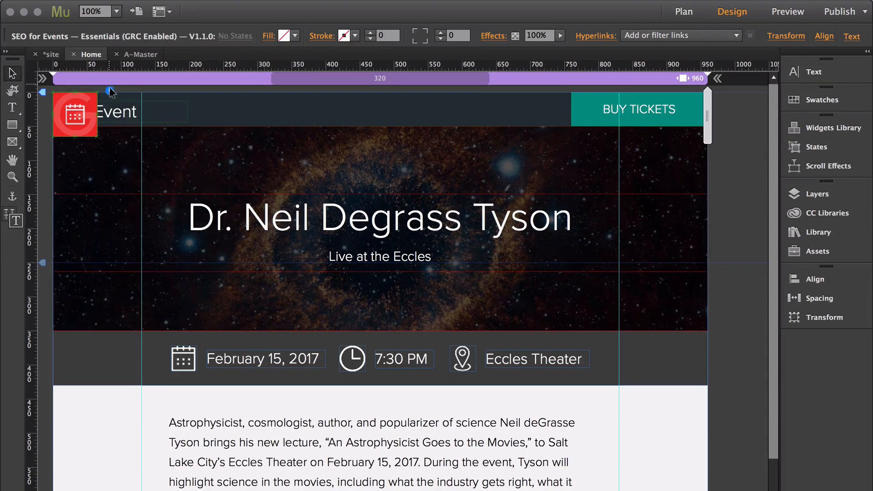
{"action": "left_click", "coordinate": [110, 90]}
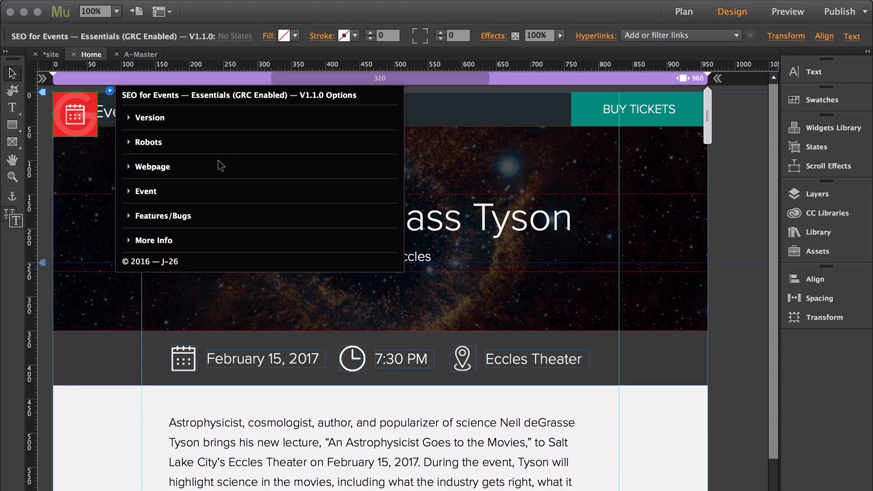
{"action": "left_click", "coordinate": [146, 169]}
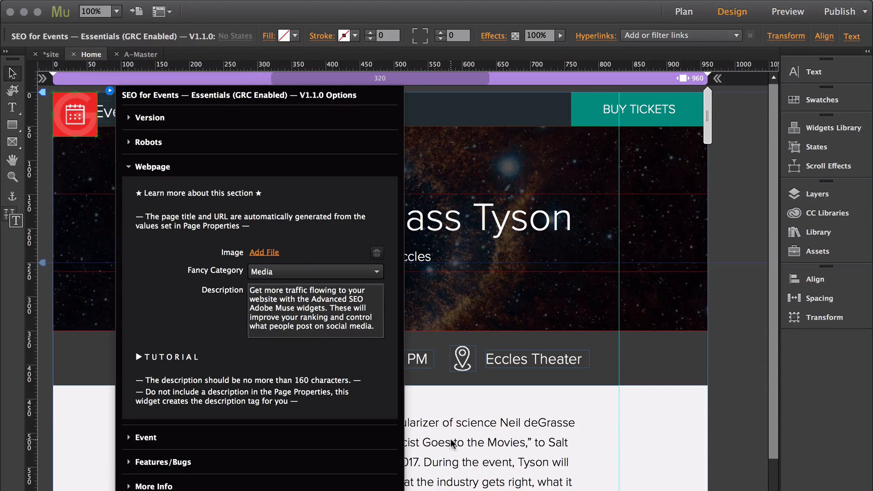
- Copy the event description's opening text, from "Astrophysicist, cosmologist" through "An Astrophysicist Goes to the Movies,"
{"action": "left_click", "coordinate": [433, 436]}
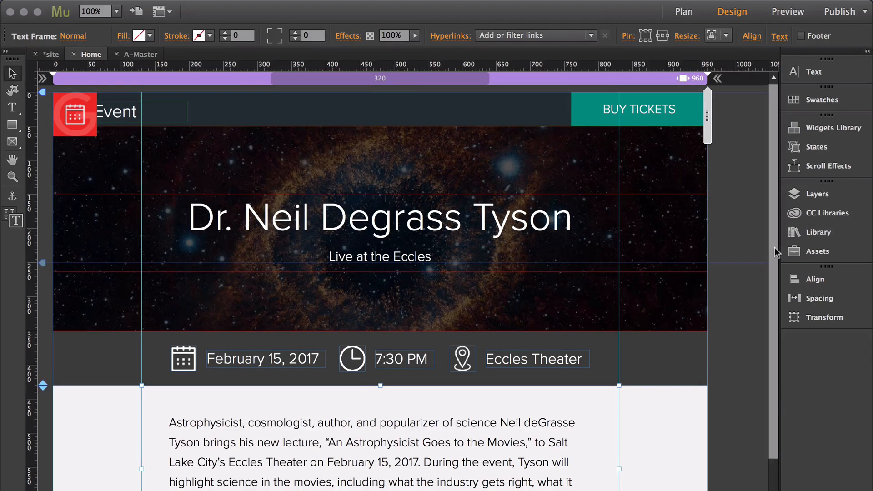
{"action": "scroll", "coordinate": [774, 247], "scroll_direction": "down", "scroll_amount": 3}
{"action": "left_click_drag", "start_coordinate": [765, 296], "coordinate": [763, 299]}
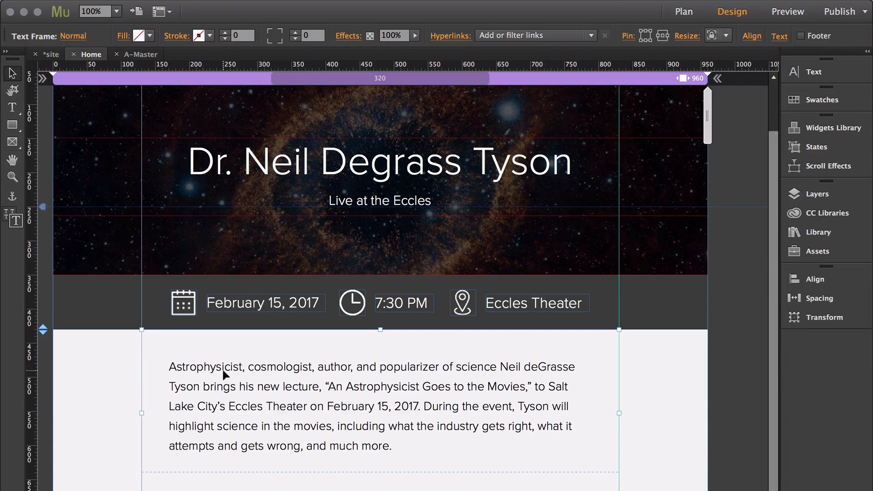
{"action": "double_click", "coordinate": [197, 370]}
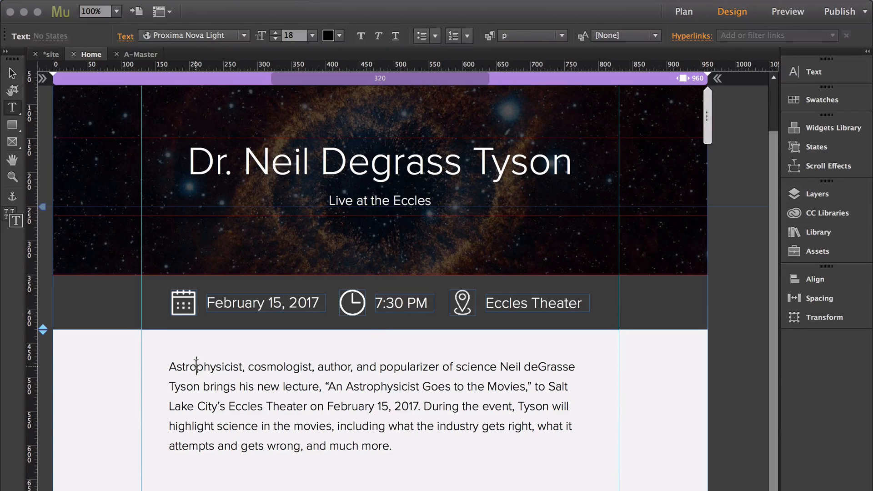
{"action": "double_click", "coordinate": [180, 376]}
{"action": "key", "text": "Up"}
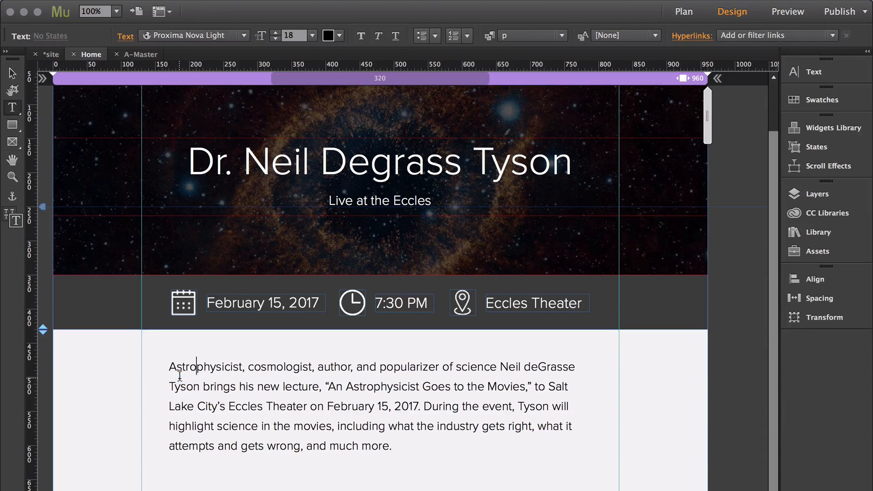
{"action": "key", "text": "shift+Down"}
{"action": "key", "text": "shift+Down"}
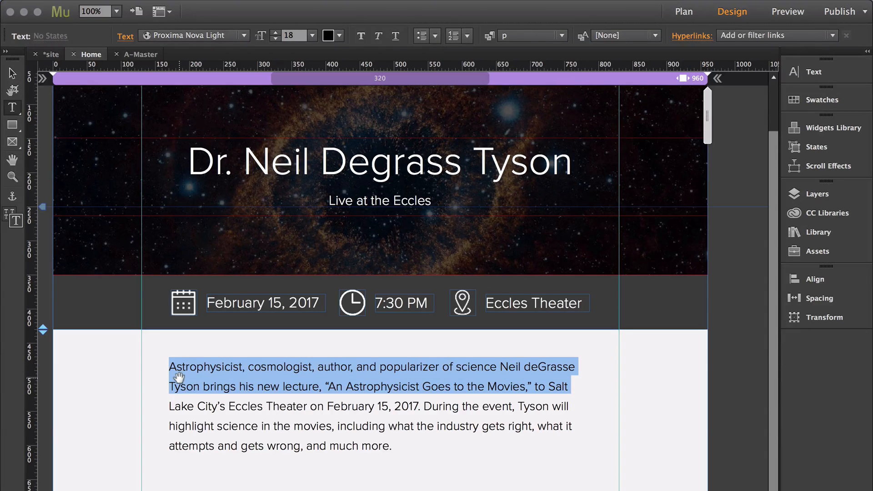
{"action": "key", "text": "shift+Right"}
{"action": "key", "text": "shift+Right"}
{"action": "key", "text": "shift+Right"}
{"action": "key", "text": "shift+Right"}
{"action": "key", "text": "shift+Right"}
{"action": "key", "text": "shift+Right"}
{"action": "key", "text": "shift+Right"}
{"action": "key", "text": "shift+Right"}
{"action": "key", "text": "shift+Right"}
{"action": "key", "text": "shift+Right"}
{"action": "key", "text": "shift+Right"}
{"action": "key", "text": "shift+Right"}
{"action": "key", "text": "shift+Right"}
{"action": "key", "text": "shift+Right"}
{"action": "key", "text": "shift+Right"}
{"action": "key", "text": "shift+Right"}
{"action": "key", "text": "shift+Right"}
{"action": "key", "text": "shift+Right"}
{"action": "key", "text": "shift+Right"}
{"action": "key", "text": "shift+Right"}
{"action": "key", "text": "shift+Up"}
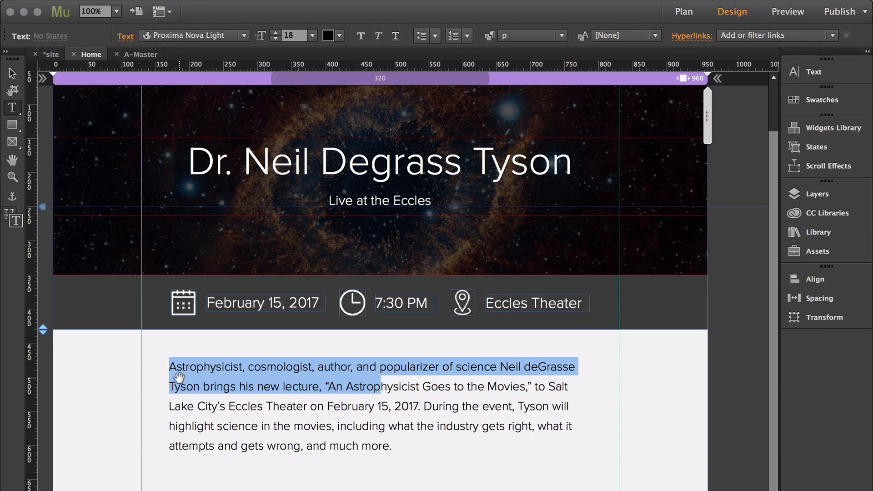
{"action": "key", "text": "shift+Right"}
{"action": "key", "text": "shift+Right"}
{"action": "key", "text": "shift+Right"}
{"action": "key", "text": "shift+Right"}
{"action": "key", "text": "shift+Right"}
{"action": "key", "text": "shift+Right"}
{"action": "key", "text": "shift+Right"}
{"action": "key", "text": "shift+Right"}
{"action": "key", "text": "shift+Right"}
{"action": "key", "text": "shift+Right"}
{"action": "key", "text": "shift+Right"}
{"action": "key", "text": "shift+Right"}
{"action": "key", "text": "shift+Right"}
{"action": "key", "text": "shift+Right"}
{"action": "key", "text": "shift+Right"}
{"action": "key", "text": "shift+Right"}
{"action": "key", "text": "shift+Right"}
{"action": "key", "text": "shift+Right"}
{"action": "key", "text": "shift+Right"}
{"action": "key", "text": "shift+Right"}
{"action": "key", "text": "ctrl+c"}
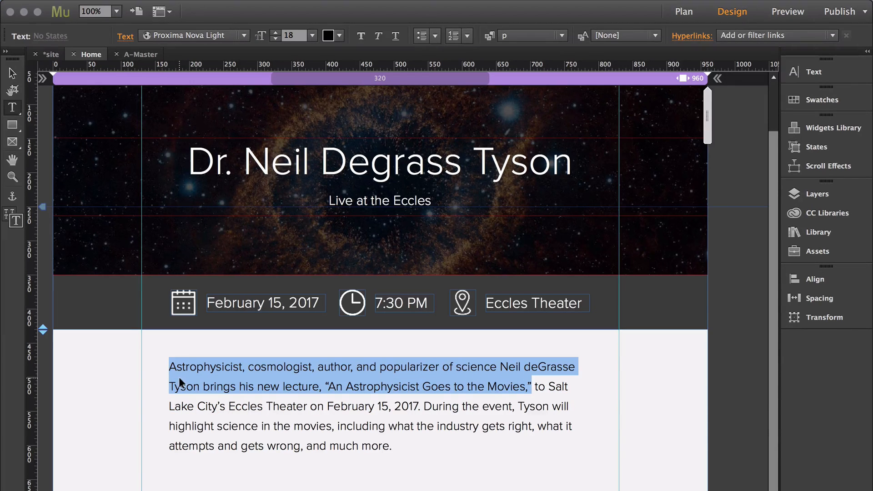
{"action": "key", "text": "Escape"}
- Replace the event widget's webpage description with the copied text and change the comma after "Movies" to a period
{"action": "scroll", "coordinate": [200, 236], "scroll_direction": "up", "scroll_amount": 2}
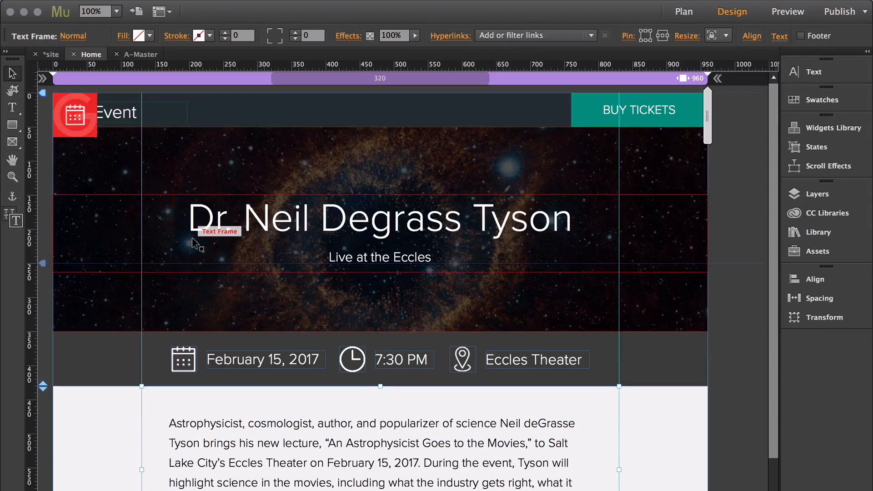
{"action": "left_click", "coordinate": [86, 125]}
{"action": "left_click", "coordinate": [110, 91]}
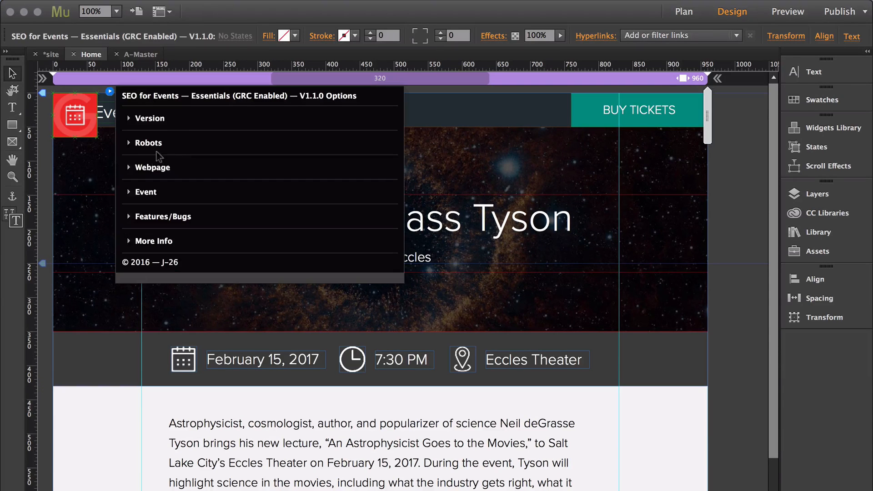
{"action": "left_click", "coordinate": [151, 167]}
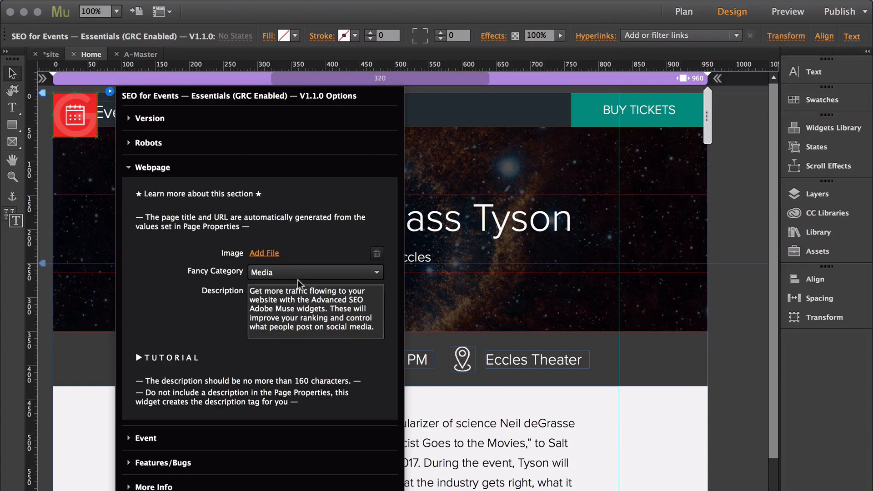
{"action": "key", "text": "ctrl+a"}
{"action": "key", "text": "ctrl+v"}
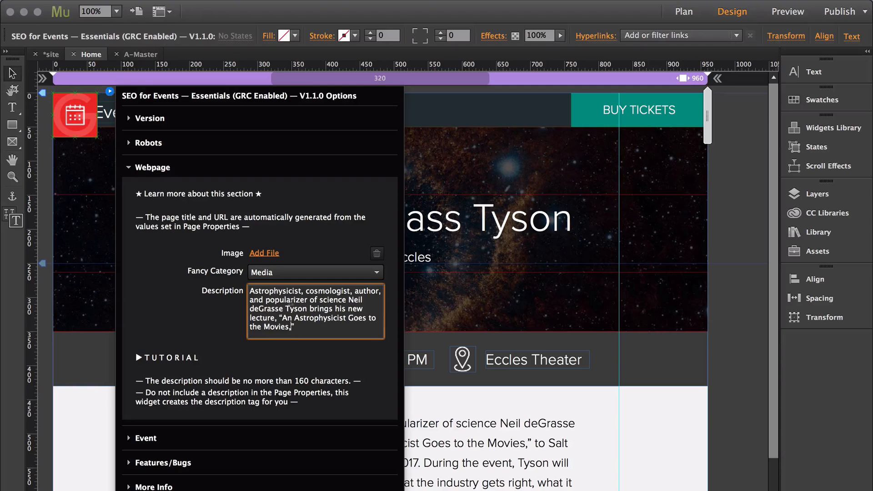
{"action": "key", "text": "Left"}
{"action": "key", "text": "BackSpace"}
{"action": "type", "text": "."}
{"action": "key", "text": "Down"}
- Set the webpage's Fancy Category to Art and add main.jpg as its image
{"action": "left_click", "coordinate": [296, 277]}
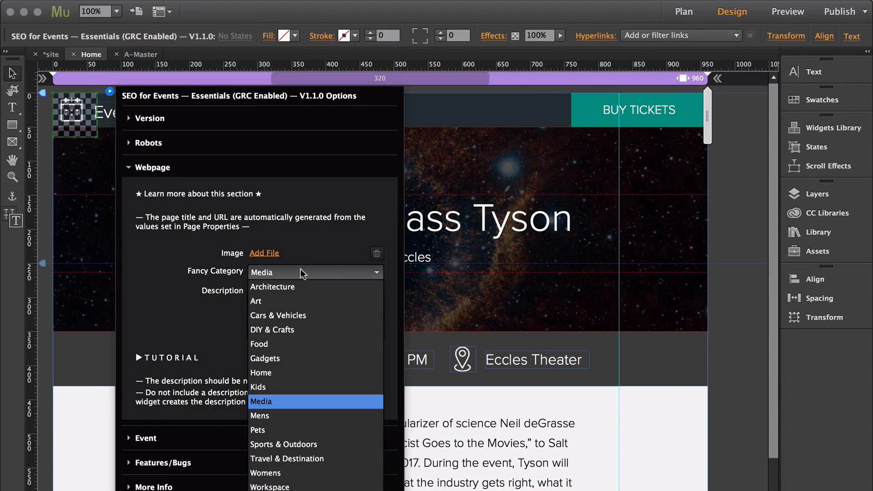
{"action": "left_click", "coordinate": [288, 304]}
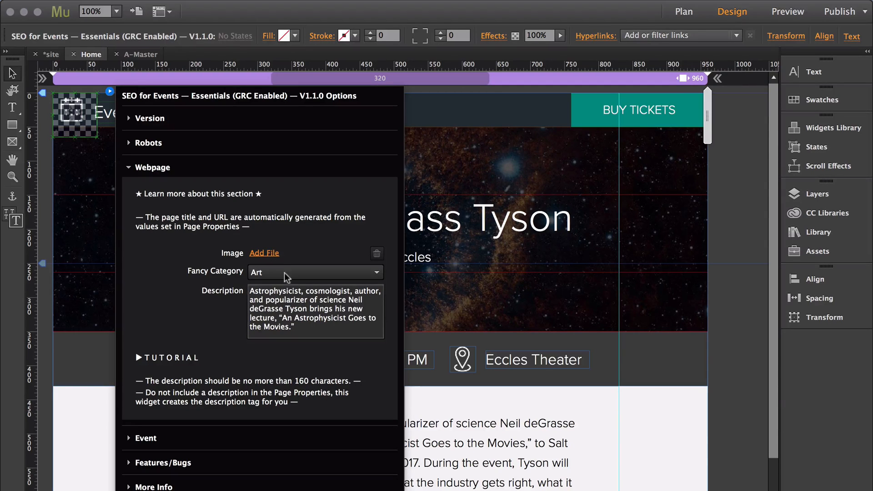
{"action": "left_click", "coordinate": [265, 254]}
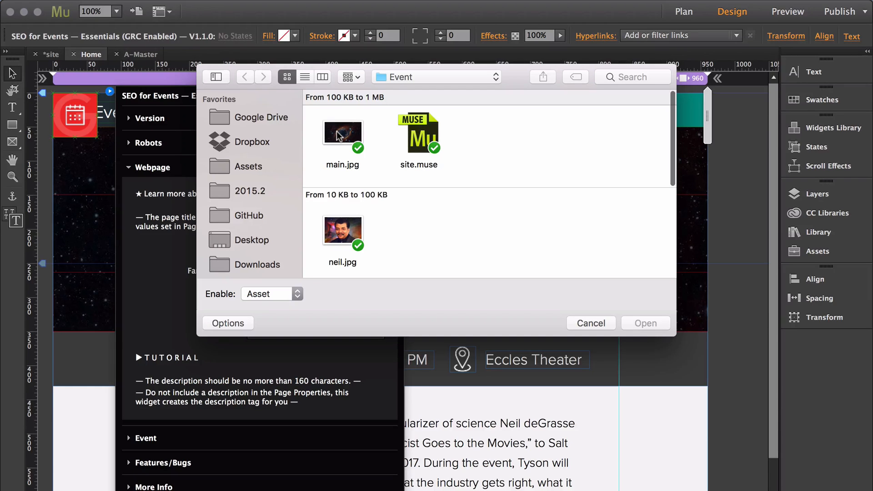
{"action": "double_click", "coordinate": [338, 135]}
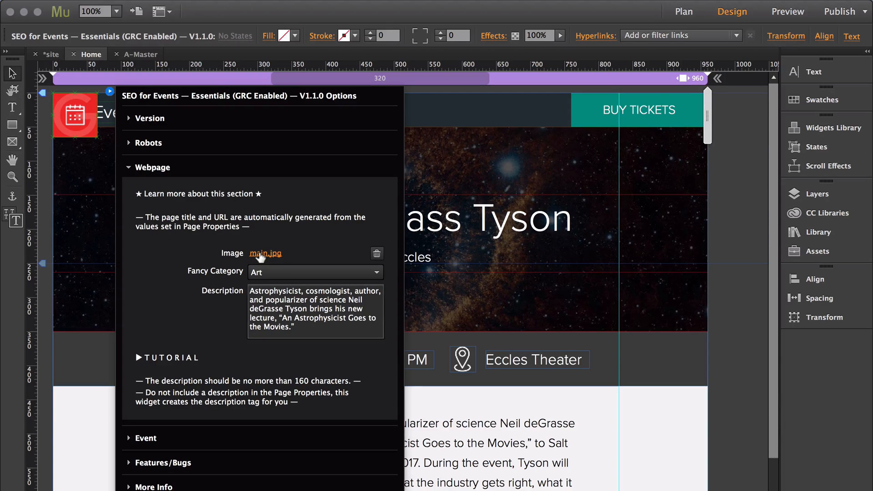
{"action": "left_click", "coordinate": [154, 168]}
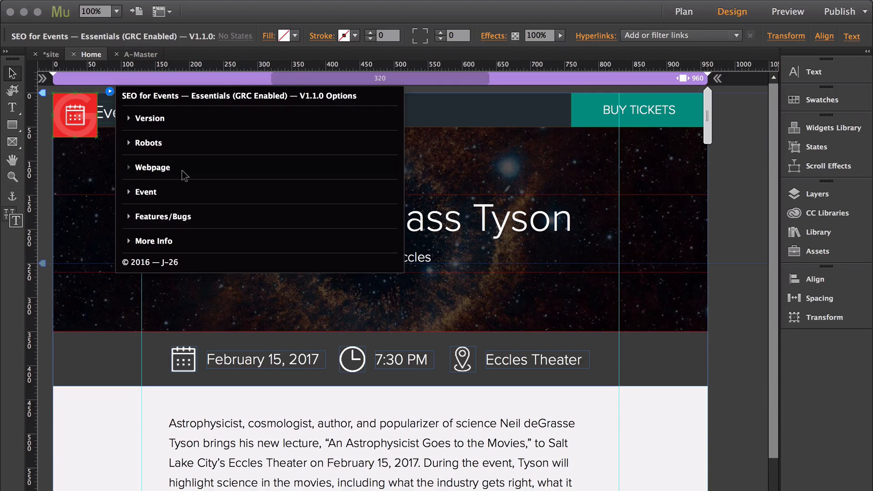
- In the widget's Event options, set the type to Education and the event name to "Dr. Neil deGrass Tyson"
{"action": "left_click", "coordinate": [156, 191]}
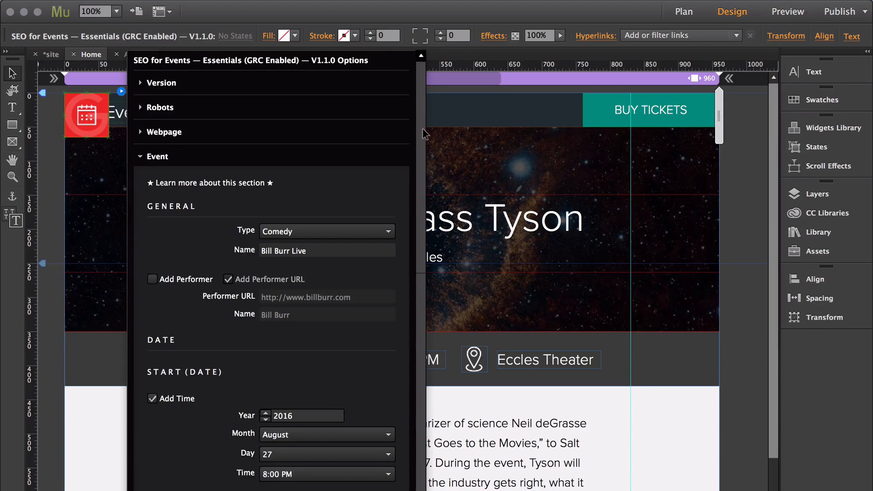
{"action": "scroll", "coordinate": [423, 133], "scroll_direction": "down", "scroll_amount": 5}
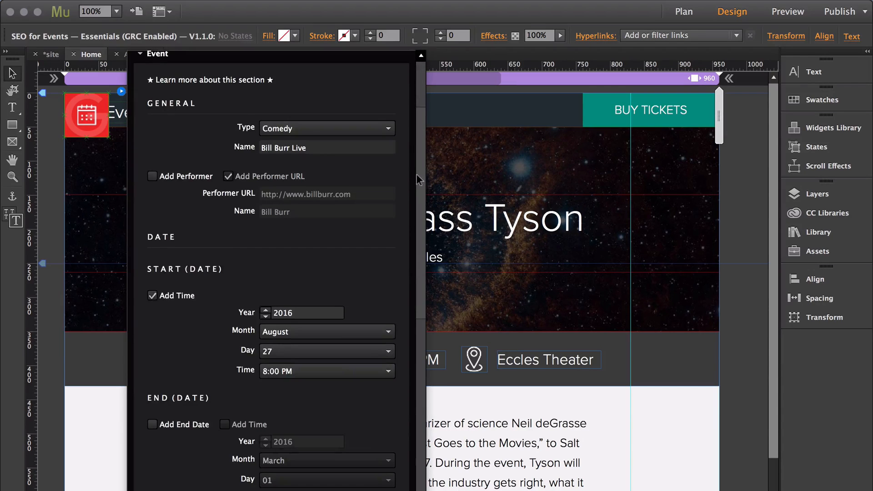
{"action": "left_click", "coordinate": [354, 128]}
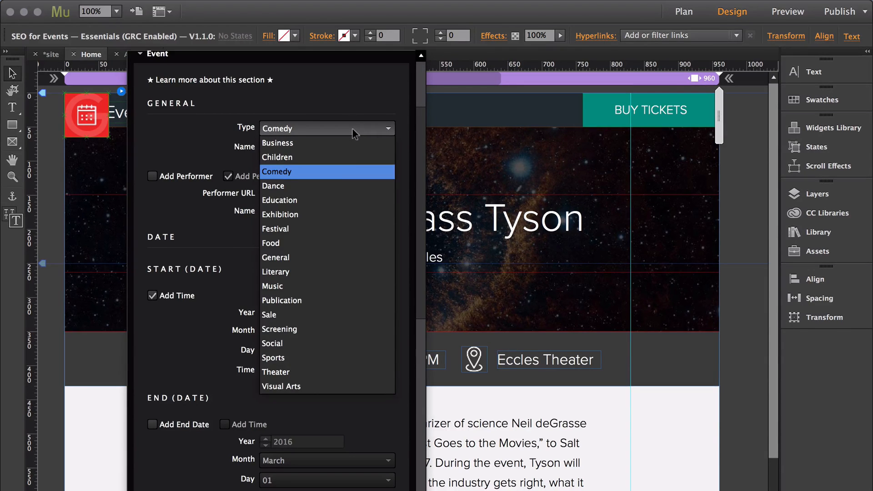
{"action": "left_click", "coordinate": [312, 201]}
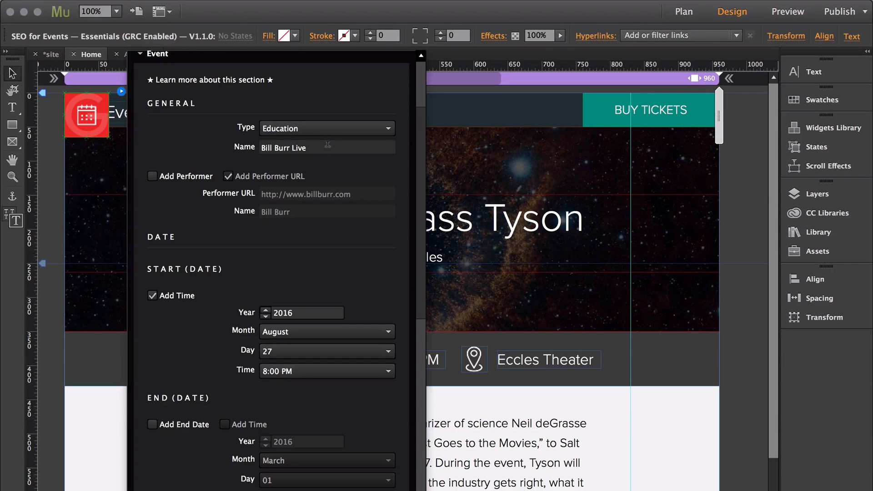
{"action": "left_click", "coordinate": [327, 146]}
{"action": "triple_click", "coordinate": [328, 147]}
{"action": "type", "text": "Dr."}
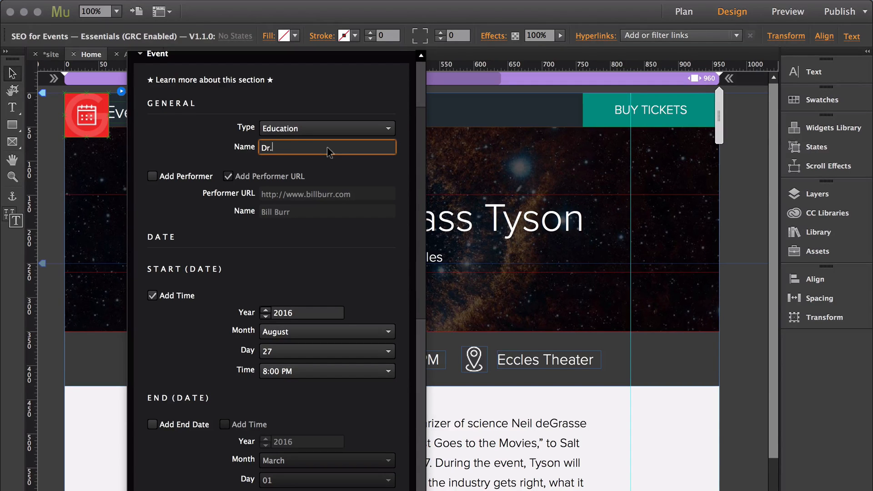
{"action": "type", "text": " Neil deGrass Tyson"}
{"action": "key", "text": "Return"}
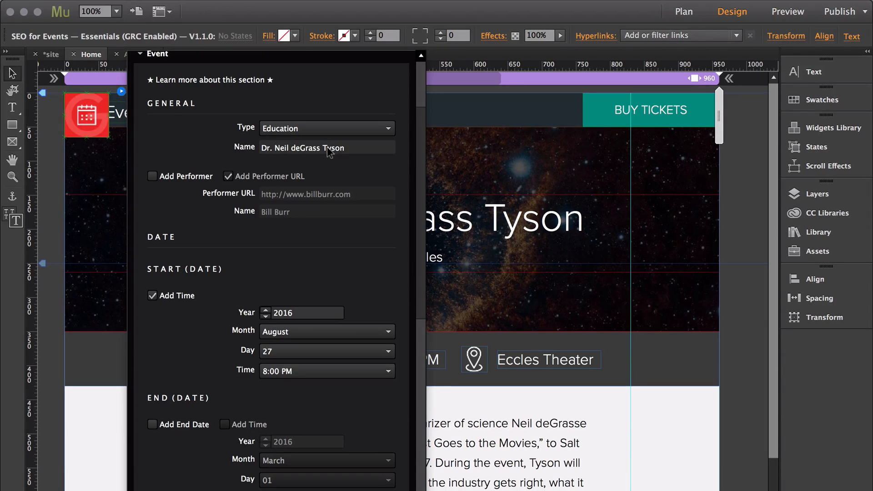
- Enable Add Performer and copy the event name into the performer's name
{"action": "left_click", "coordinate": [153, 176]}
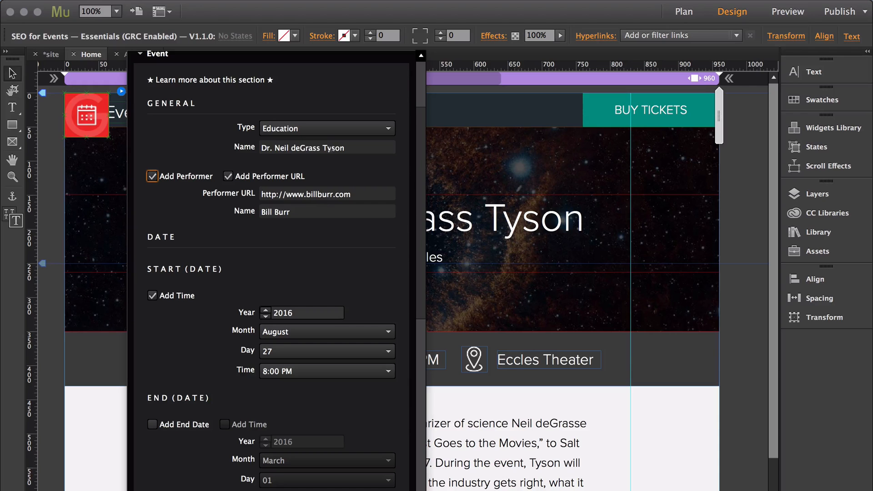
{"action": "left_click", "coordinate": [331, 148]}
{"action": "key", "text": "ctrl+c"}
{"action": "left_click", "coordinate": [305, 212]}
{"action": "key", "text": "ctrl+a"}
{"action": "key", "text": "ctrl+v"}
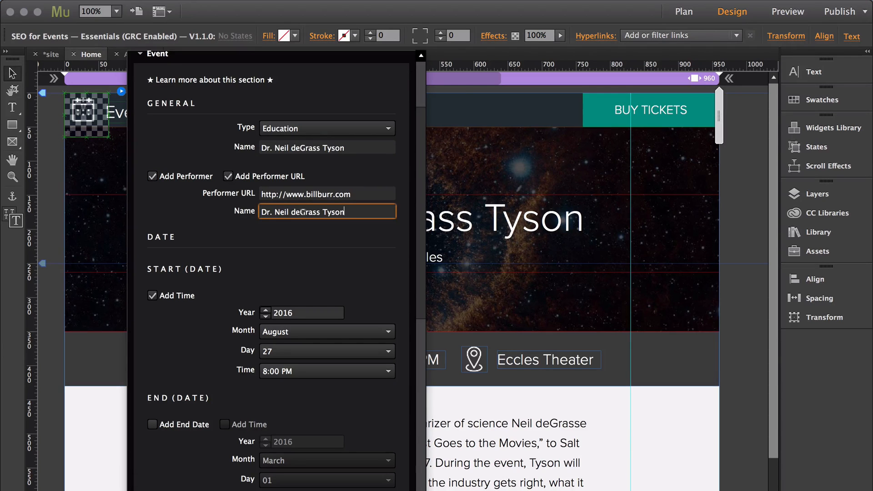
{"action": "key", "text": "Return"}
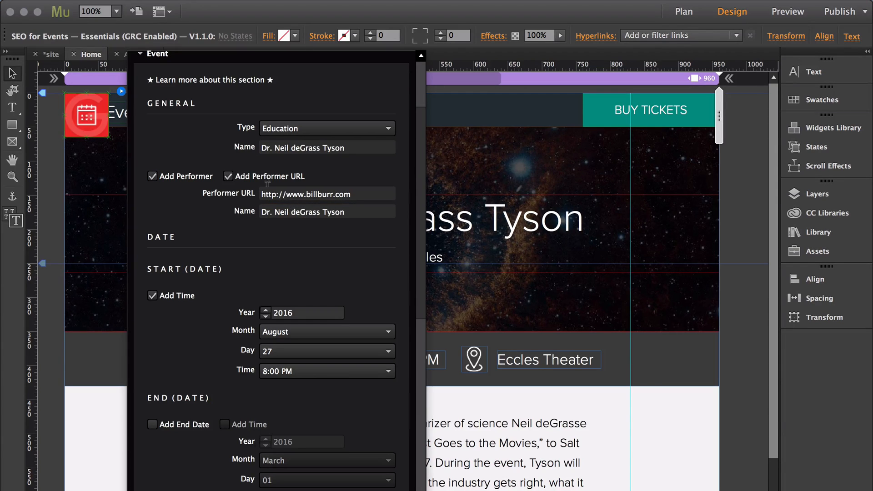
- Enable Add Performer URL and copy the "Dr. Neil deGrasse Tyson" heading from the event's webpage in Chrome
{"action": "left_click", "coordinate": [242, 177]}
{"action": "key", "text": "super+Tab"}
{"action": "key", "text": "super+Tab"}
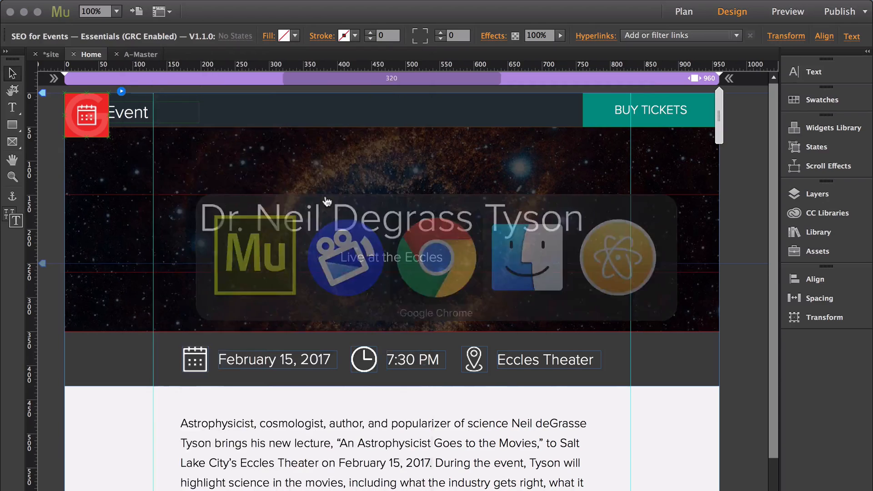
{"action": "left_click_drag", "start_coordinate": [449, 273], "coordinate": [758, 273]}
{"action": "key", "text": "super+c"}
{"action": "key", "text": "super+Tab"}
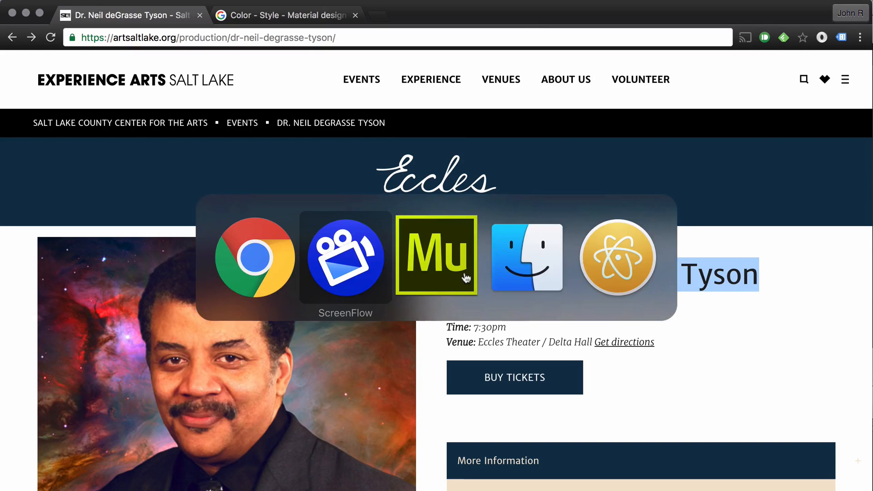
- Back in Muse, replace the widget's event name and performer name with the copied "Dr. Neil deGrasse Tyson"
{"action": "left_click", "coordinate": [466, 277]}
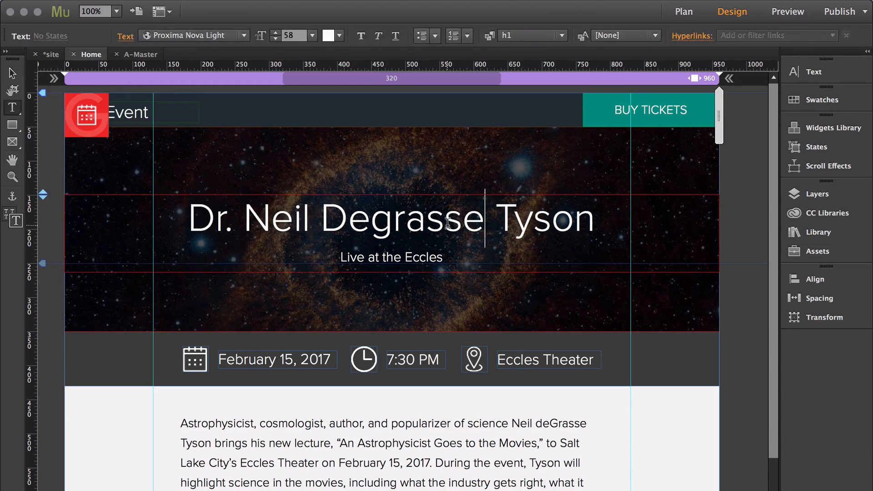
{"action": "left_click", "coordinate": [87, 114]}
{"action": "left_click", "coordinate": [121, 92]}
{"action": "left_click", "coordinate": [158, 191]}
{"action": "left_click_drag", "start_coordinate": [262, 250], "coordinate": [359, 251]}
{"action": "key", "text": "super+v"}
{"action": "left_click_drag", "start_coordinate": [262, 314], "coordinate": [364, 329]}
{"action": "key", "text": "super+c"}
- In Chrome, search Google for "Dr. Neil deGrasse Tyson" and open his Wikipedia article
{"action": "key", "text": "super+Tab"}
{"action": "key", "text": "super+Tab"}
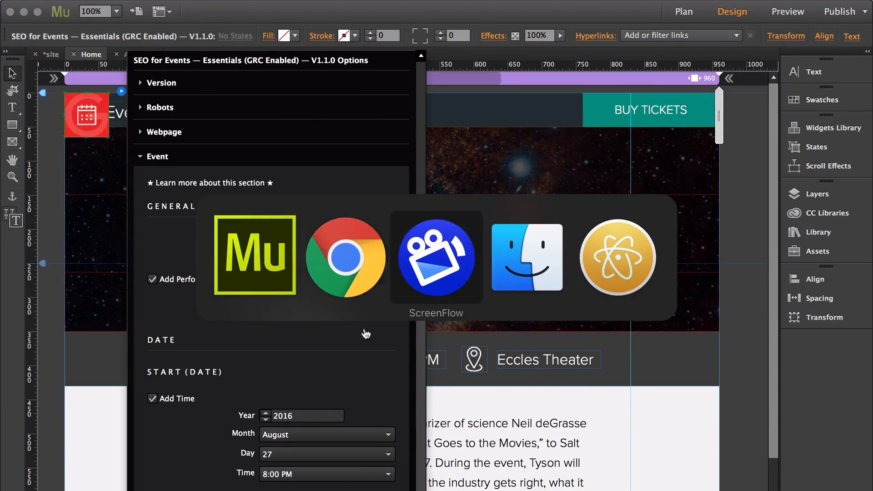
{"action": "key", "text": "super+shift+Tab"}
{"action": "left_click", "coordinate": [243, 32]}
{"action": "key", "text": "super+v"}
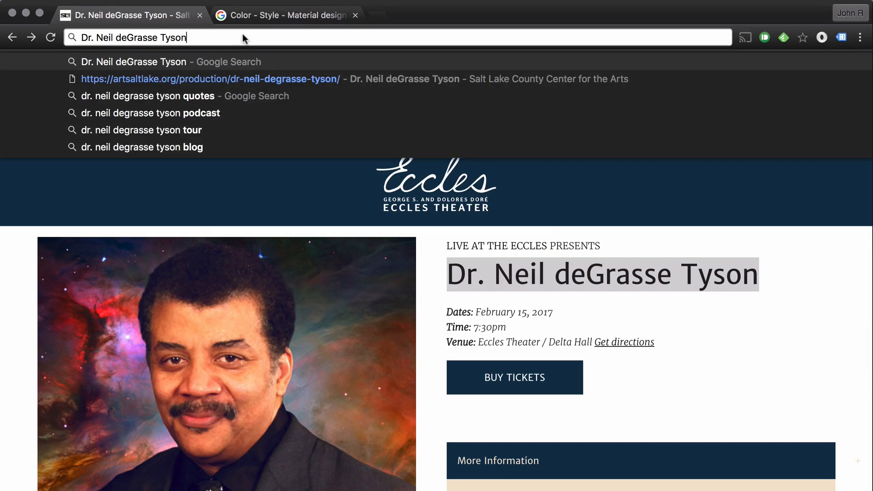
{"action": "key", "text": "Return"}
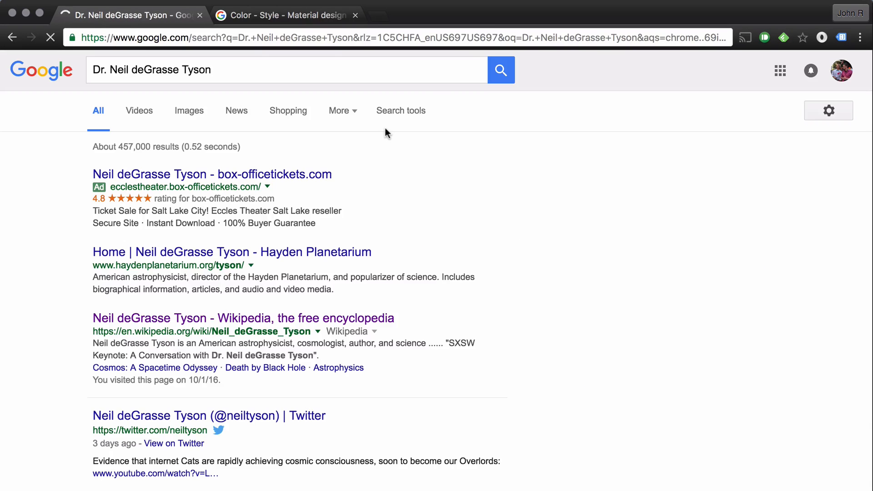
{"action": "scroll", "coordinate": [445, 219], "scroll_direction": "down", "scroll_amount": 1}
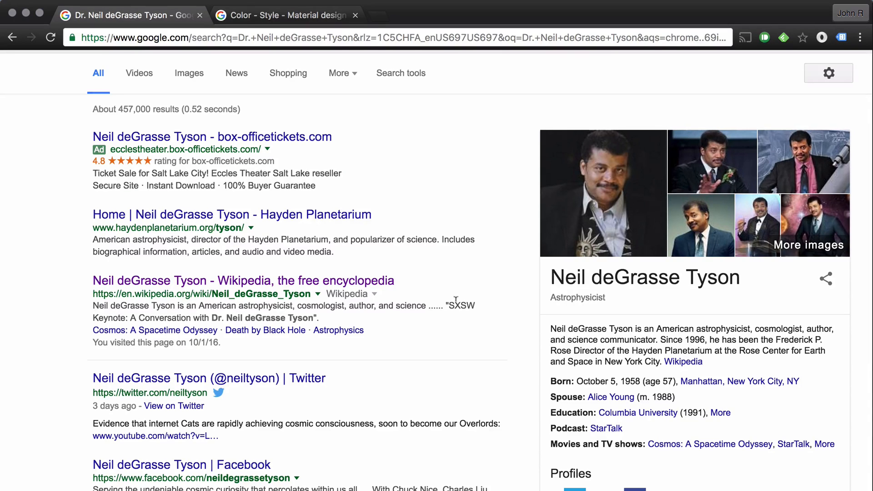
{"action": "left_click", "coordinate": [349, 285]}
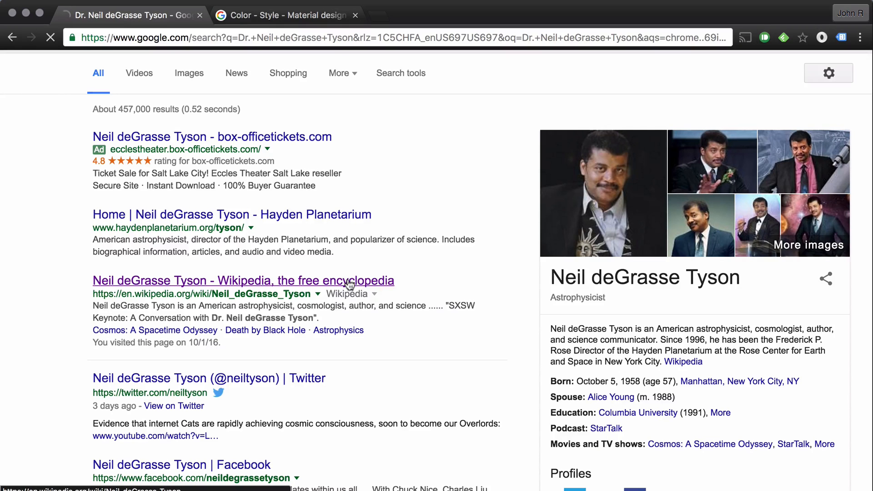
- Copy the Wikipedia article's address and set it as the Performer URL in the widget's Event options in Muse
{"action": "left_click", "coordinate": [310, 38]}
{"action": "key", "text": "super+c"}
{"action": "key", "text": "BackSpace"}
{"action": "key", "text": "super+Tab"}
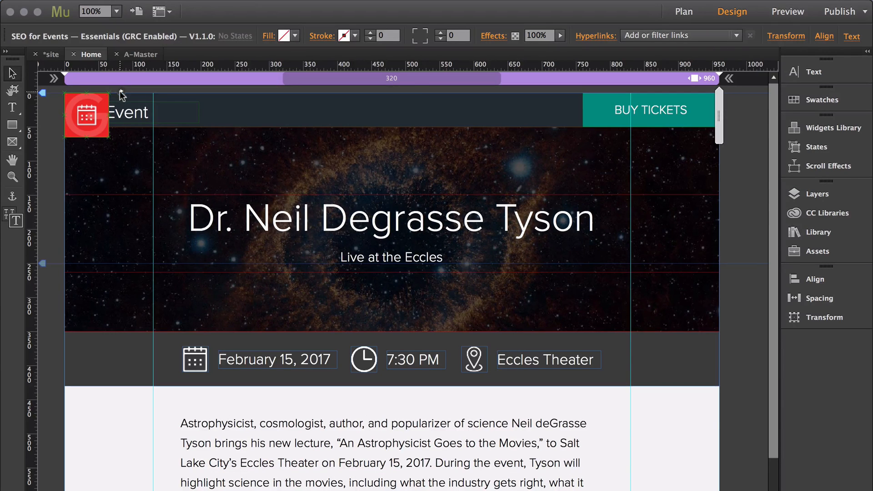
{"action": "left_click", "coordinate": [121, 92]}
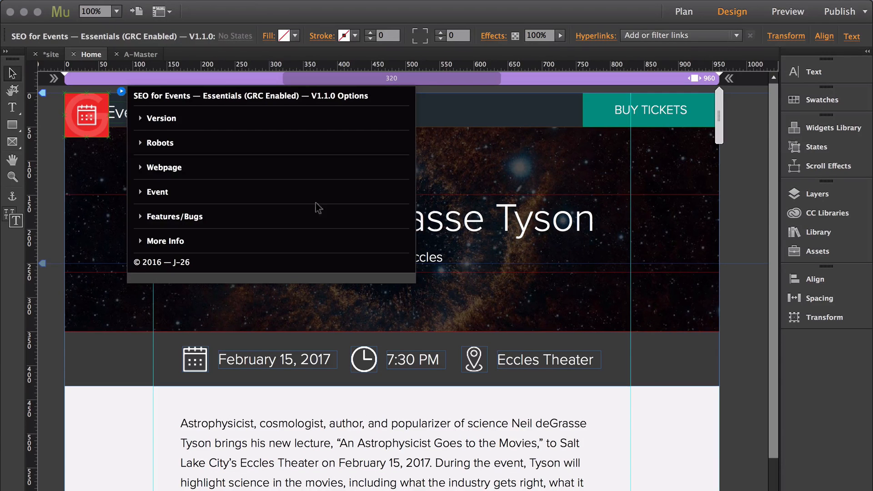
{"action": "left_click", "coordinate": [157, 188]}
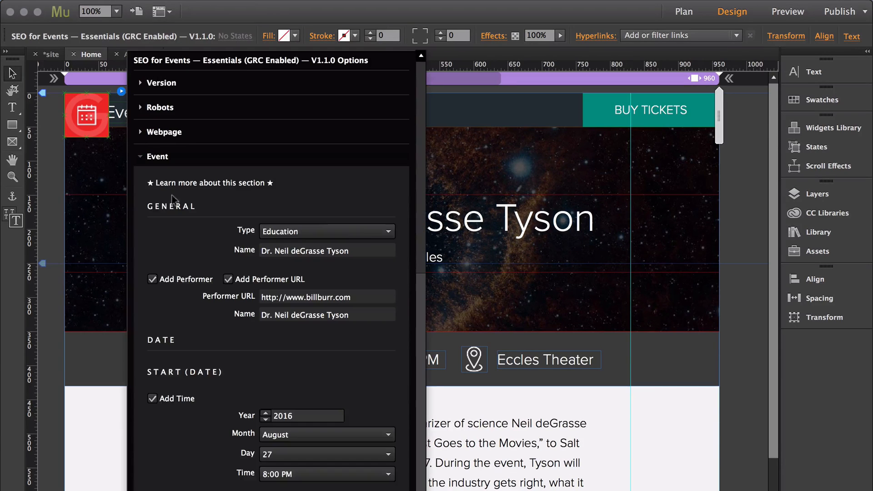
{"action": "left_click", "coordinate": [298, 296]}
{"action": "key", "text": "super+v"}
{"action": "key", "text": "Return"}
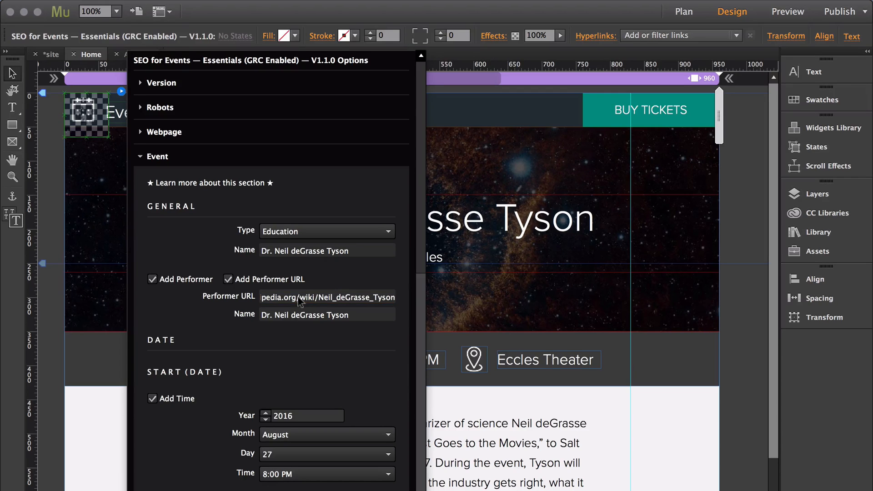
- Enable Add Time for the event's start and set the start time to 7:30 PM
{"action": "scroll", "coordinate": [418, 250], "scroll_direction": "down", "scroll_amount": 5}
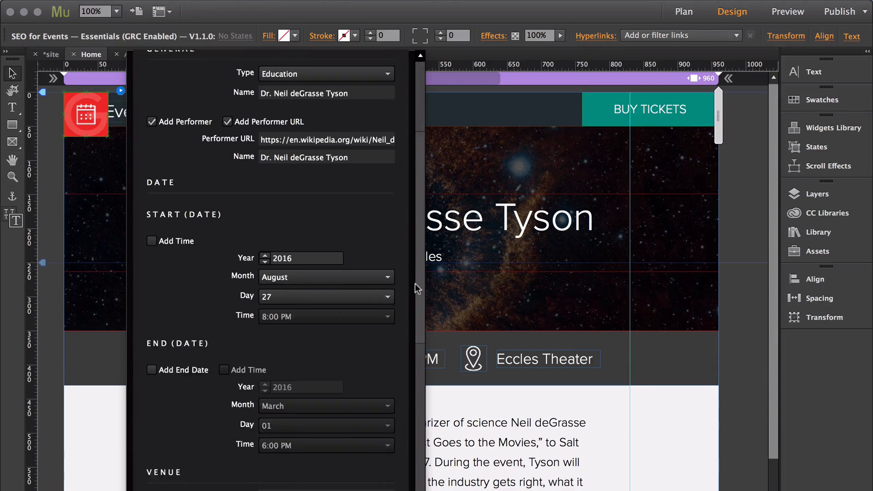
{"action": "scroll", "coordinate": [415, 284], "scroll_direction": "down", "scroll_amount": 2}
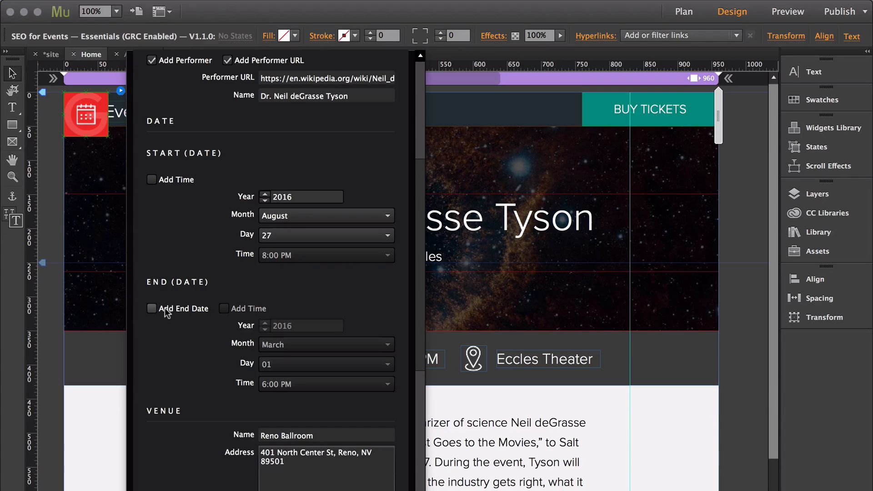
{"action": "left_click", "coordinate": [184, 179]}
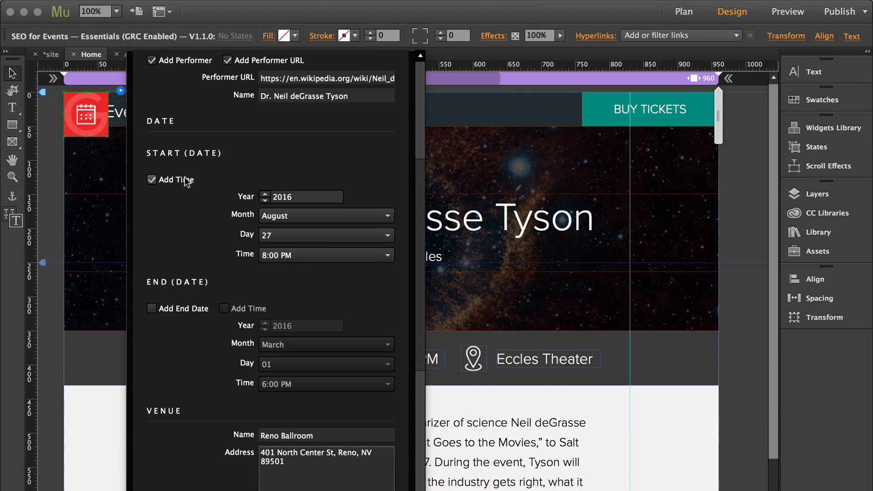
{"action": "left_click", "coordinate": [321, 254]}
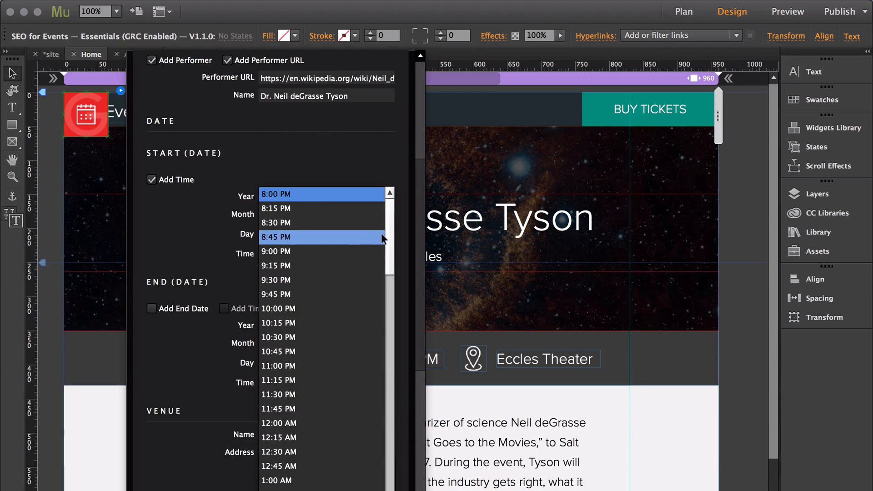
{"action": "left_click_drag", "start_coordinate": [390, 234], "coordinate": [390, 462]}
{"action": "left_click", "coordinate": [291, 490]}
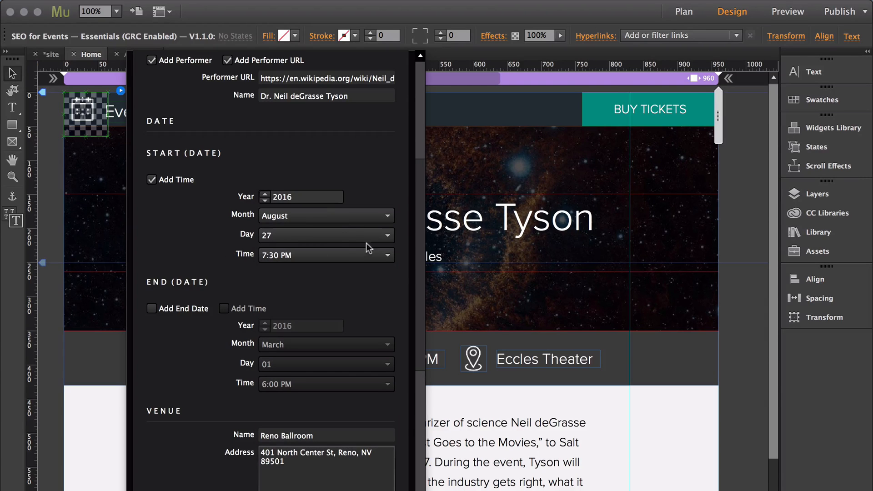
- Set the event's start date to February 15, 2017
{"action": "left_click", "coordinate": [265, 194]}
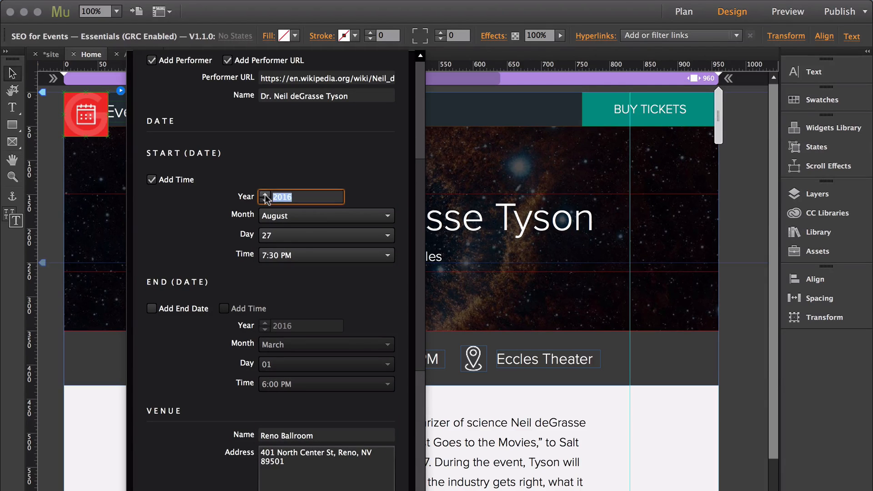
{"action": "left_click", "coordinate": [266, 193]}
{"action": "left_click", "coordinate": [321, 211]}
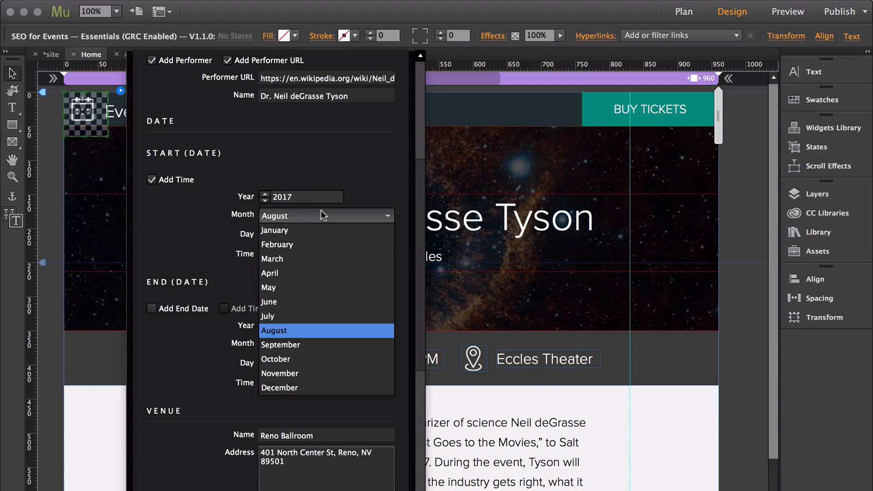
{"action": "left_click", "coordinate": [312, 245]}
{"action": "left_click", "coordinate": [342, 235]}
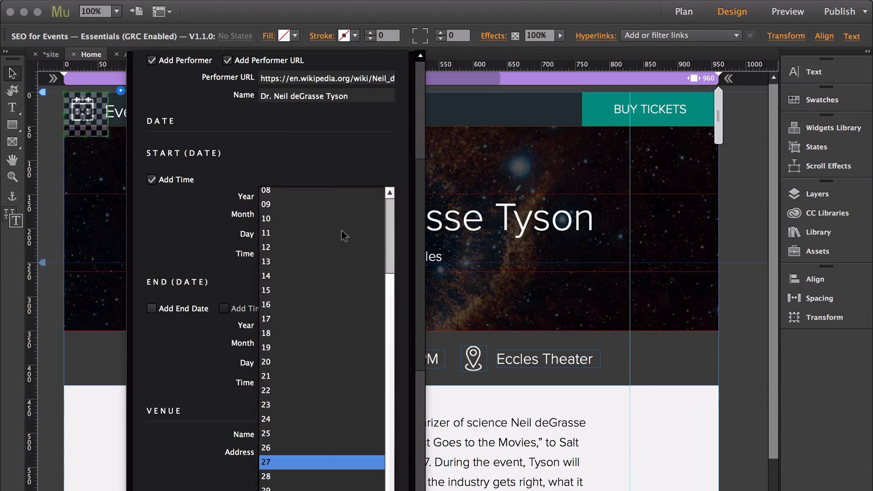
{"action": "left_click", "coordinate": [281, 289]}
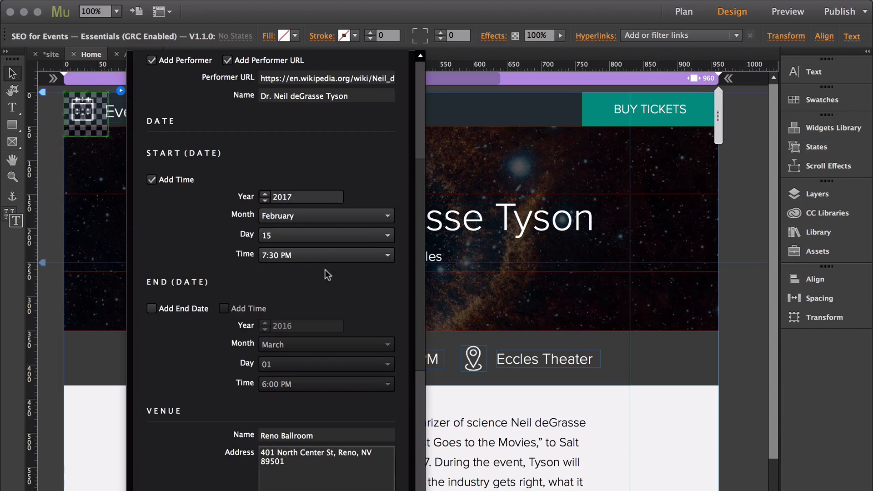
- Set the venue name to "Eccles Theater" and copy that name
{"action": "scroll", "coordinate": [418, 189], "scroll_direction": "down", "scroll_amount": 1}
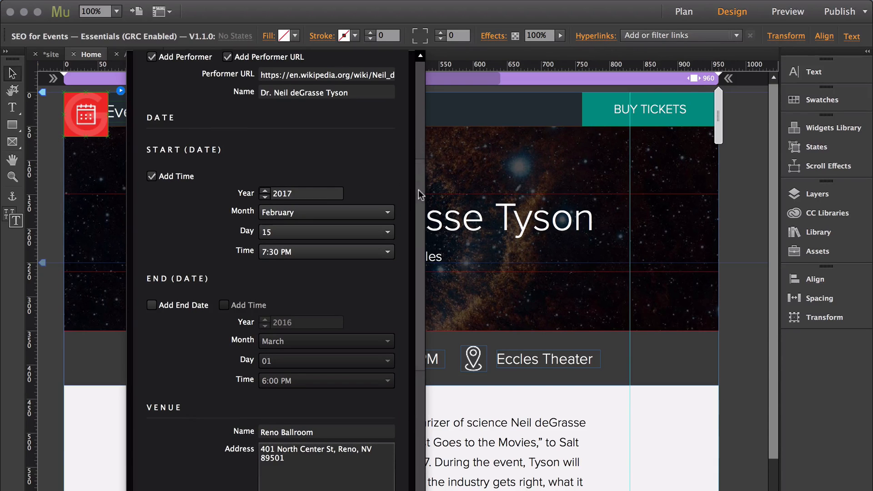
{"action": "left_click_drag", "start_coordinate": [419, 189], "coordinate": [408, 256]}
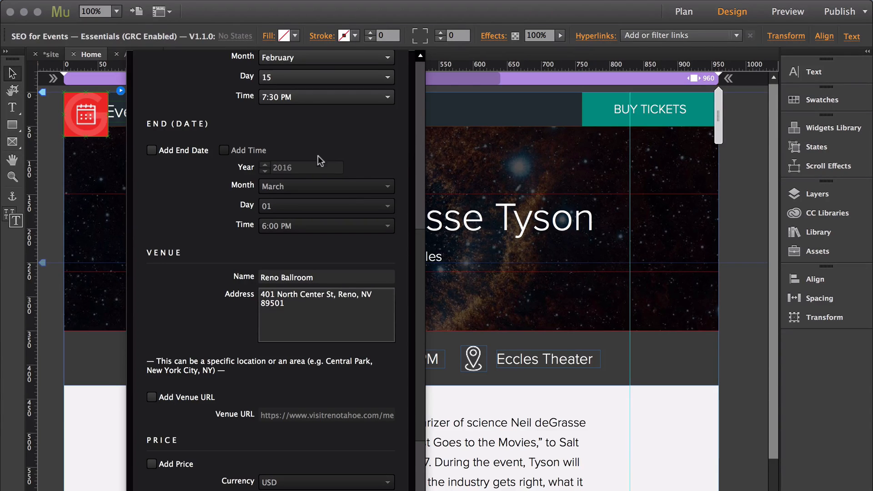
{"action": "left_click_drag", "start_coordinate": [417, 244], "coordinate": [411, 326]}
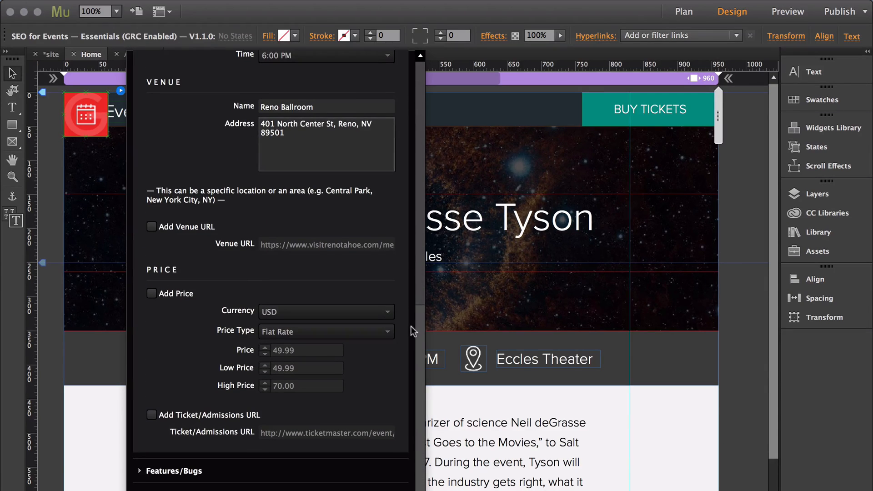
{"action": "triple_click", "coordinate": [329, 107]}
{"action": "type", "text": "Ec"}
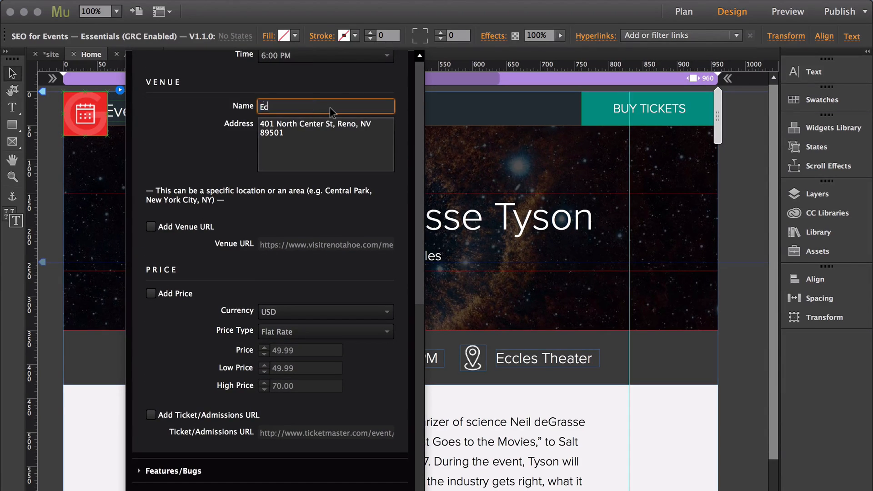
{"action": "type", "text": "cles Theater"}
{"action": "key", "text": "super+a"}
{"action": "key", "text": "super+c"}
{"action": "key", "text": "Return"}
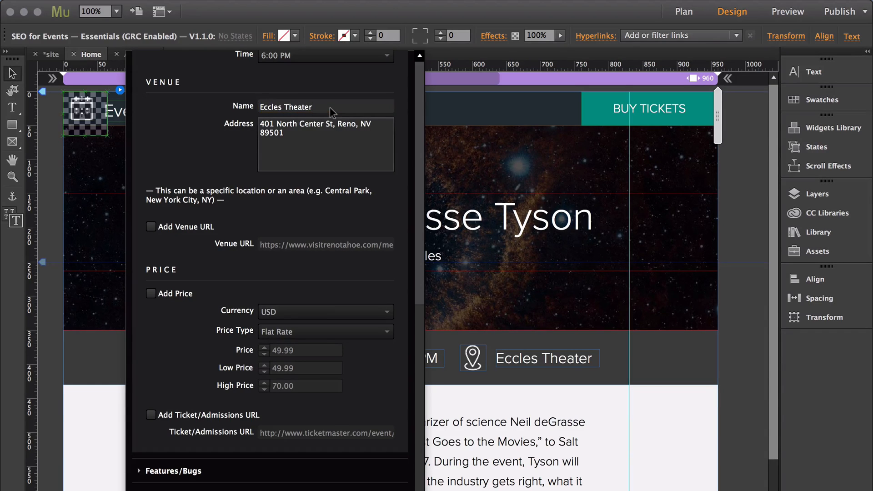
- In Chrome, search Google for "Eccles Theater" and open the theater's listing at 131 Main St
{"action": "key", "text": "super+Tab"}
{"action": "left_click", "coordinate": [337, 41]}
{"action": "key", "text": "super+v"}
{"action": "key", "text": "Return"}
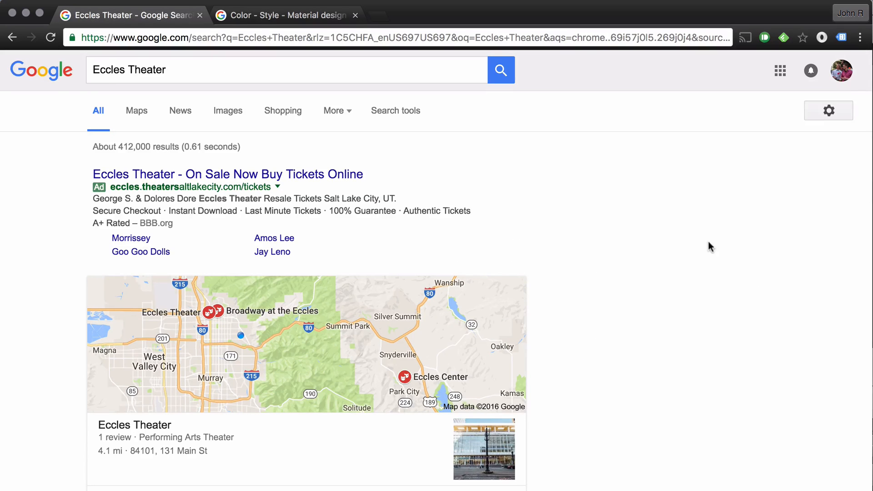
{"action": "scroll", "coordinate": [708, 239], "scroll_direction": "down", "scroll_amount": 1}
{"action": "scroll", "coordinate": [710, 242], "scroll_direction": "down", "scroll_amount": 4}
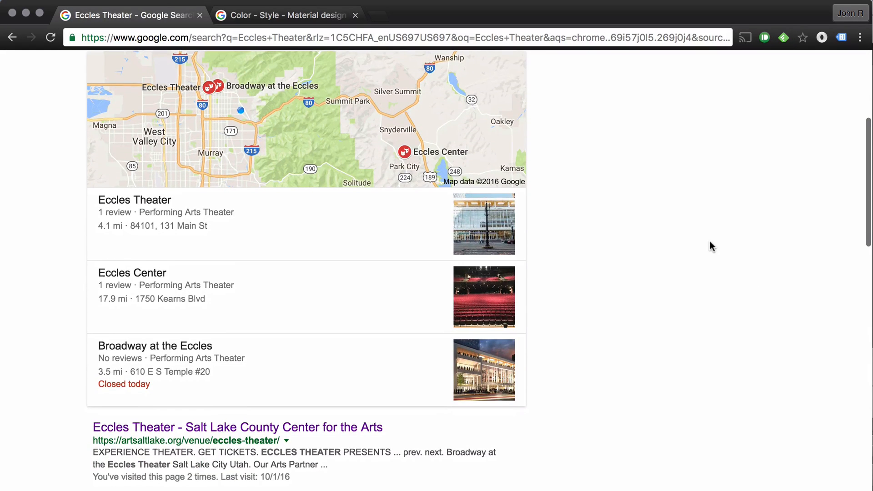
{"action": "left_click", "coordinate": [265, 228]}
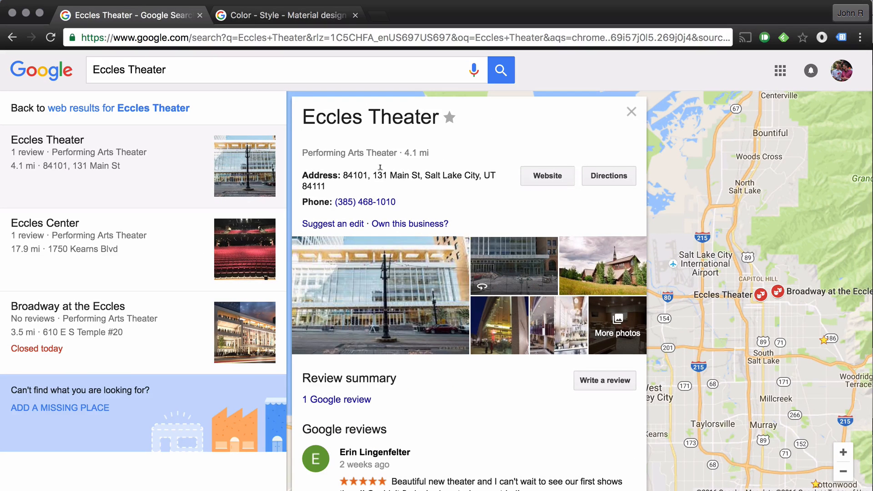
- Copy the theater's full street address, without the leading zip code, from the listing and return to Muse
{"action": "double_click", "coordinate": [380, 169]}
{"action": "left_click_drag", "start_coordinate": [380, 168], "coordinate": [325, 186]}
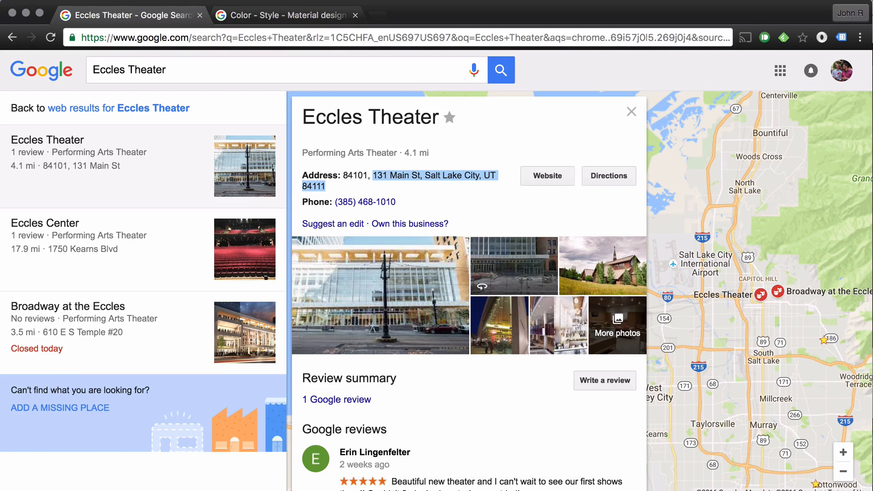
{"action": "key", "text": "super+Tab"}
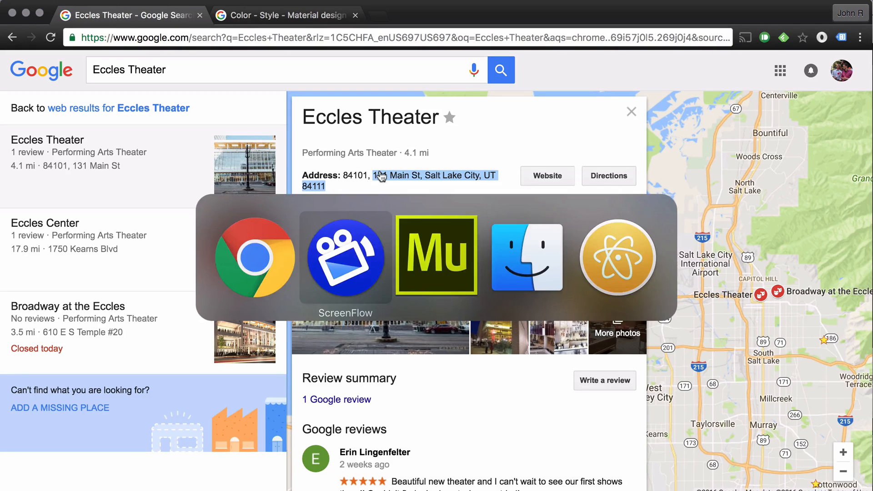
{"action": "key", "text": "super+Tab"}
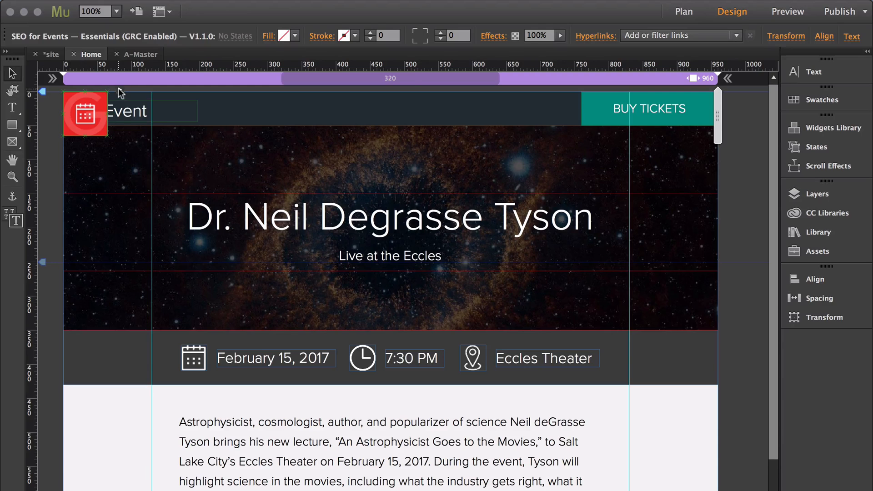
- In the widget's Event options, replace the venue address with the Eccles Theater's full street address
{"action": "left_click", "coordinate": [120, 90]}
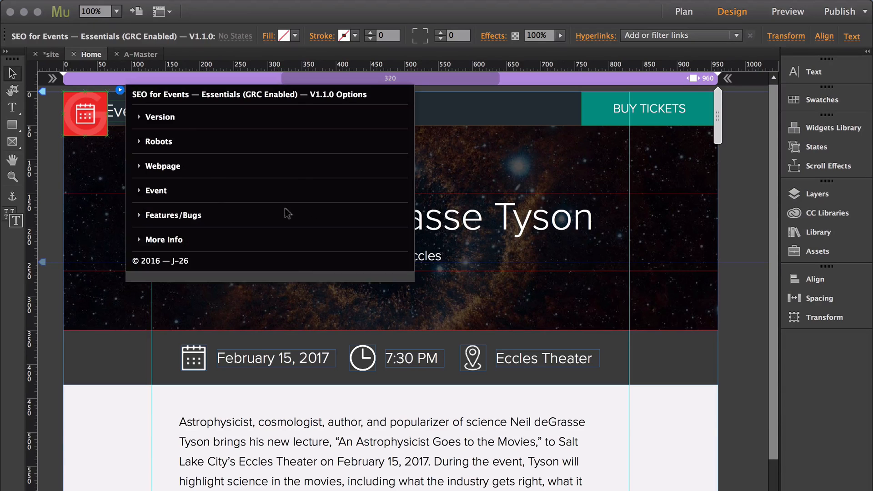
{"action": "left_click", "coordinate": [156, 191]}
{"action": "scroll", "coordinate": [419, 182], "scroll_direction": "down", "scroll_amount": 4}
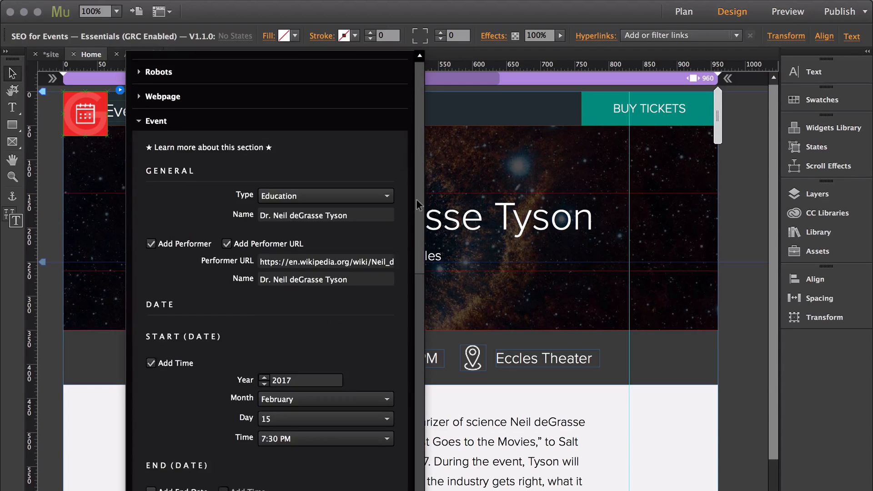
{"action": "scroll", "coordinate": [421, 252], "scroll_direction": "down", "scroll_amount": 10}
{"action": "left_click", "coordinate": [328, 291]}
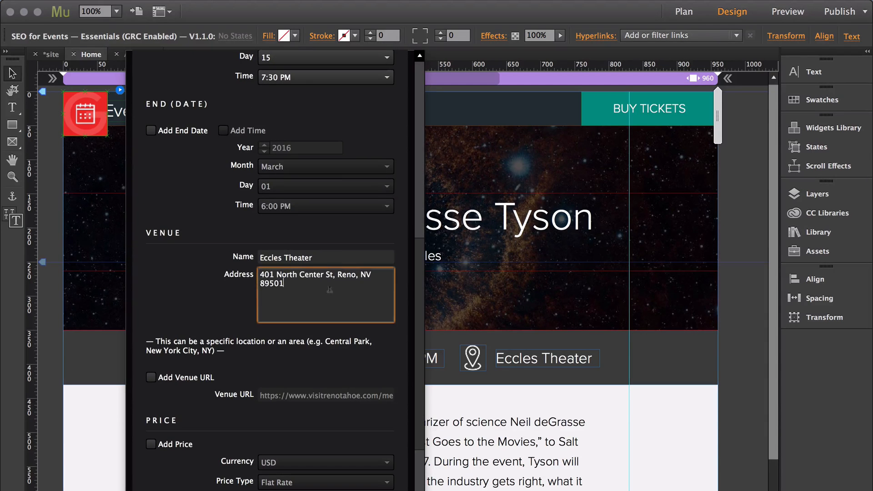
{"action": "key", "text": "super+a"}
{"action": "type", "text": "131 S Main Street, Salt Lake City, Utah 84101"}
{"action": "key", "text": "Tab"}
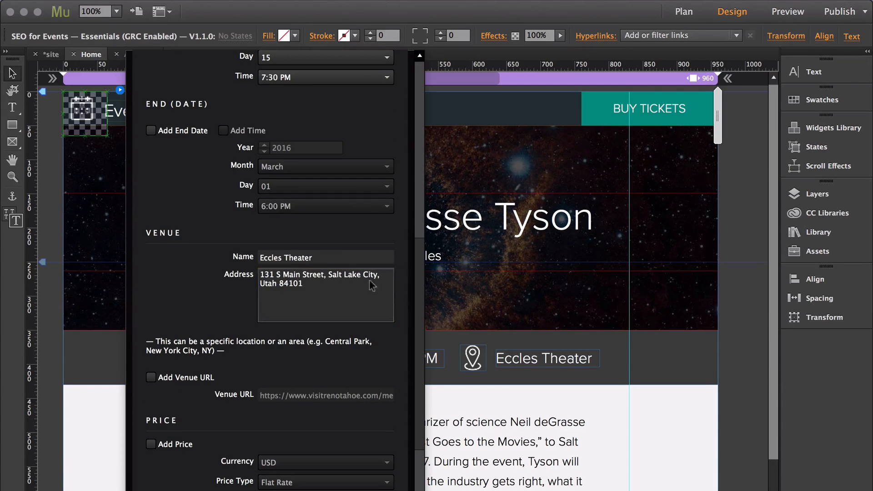
- Enable the venue URL in the widget's Venue settings
{"action": "scroll", "coordinate": [417, 268], "scroll_direction": "down", "scroll_amount": 3}
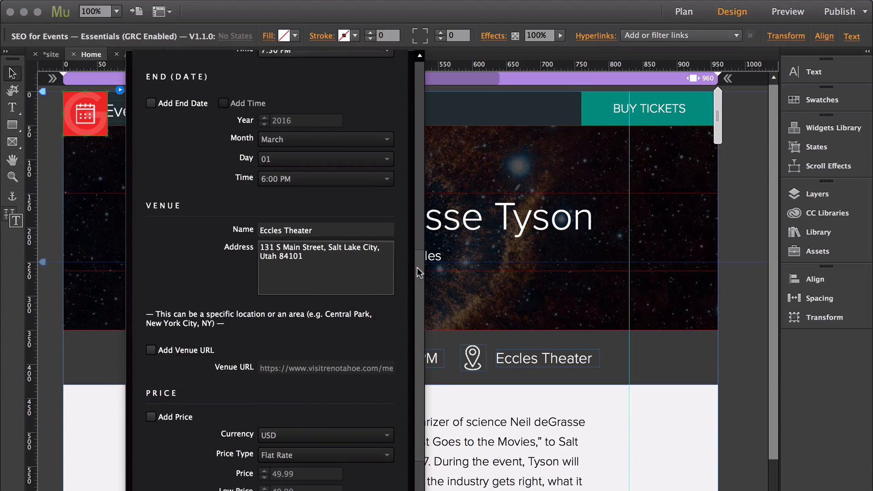
{"action": "scroll", "coordinate": [416, 280], "scroll_direction": "down", "scroll_amount": 5}
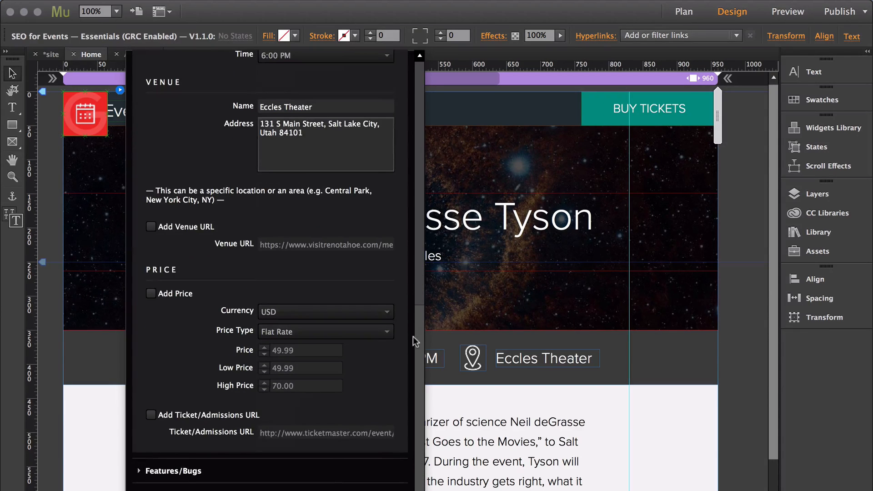
{"action": "left_click", "coordinate": [182, 230]}
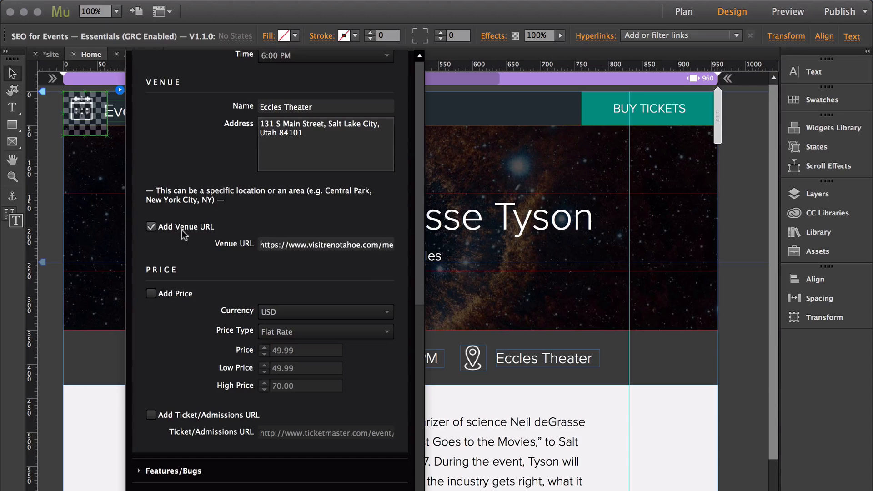
- Switch to Chrome, copy "Eccles Theater" from the Maps search text and search Google for it
{"action": "key", "text": "super+Tab"}
{"action": "key", "text": "super+Tab"}
{"action": "key", "text": "super+shift+Tab"}
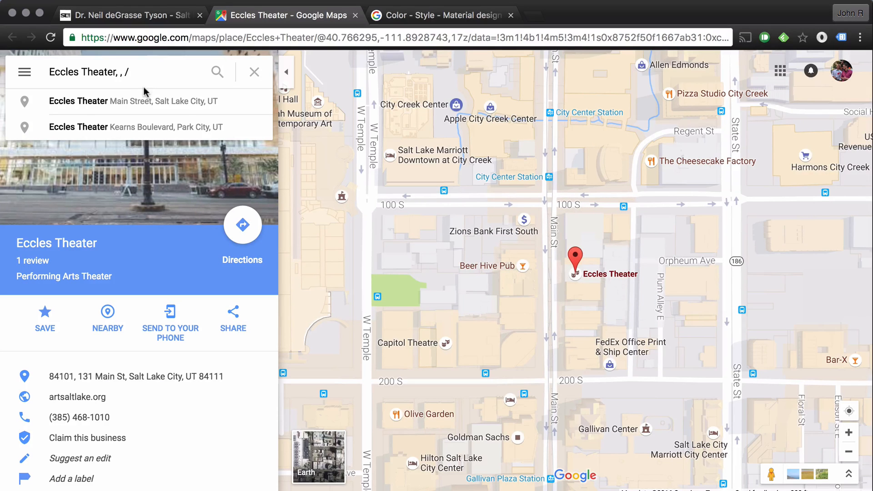
{"action": "left_click_drag", "start_coordinate": [116, 72], "coordinate": [49, 71]}
{"action": "key", "text": "super+c"}
{"action": "key", "text": "BackSpace"}
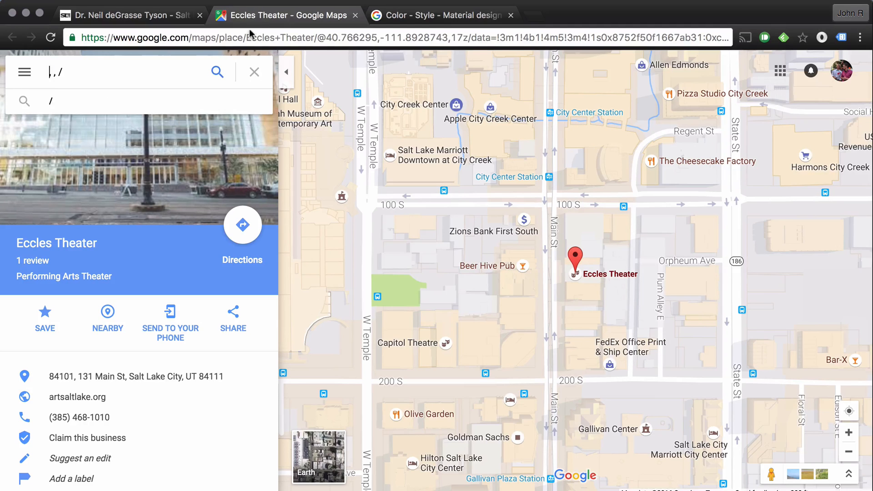
{"action": "left_click", "coordinate": [249, 37]}
{"action": "key", "text": "super+v"}
{"action": "key", "text": "Return"}
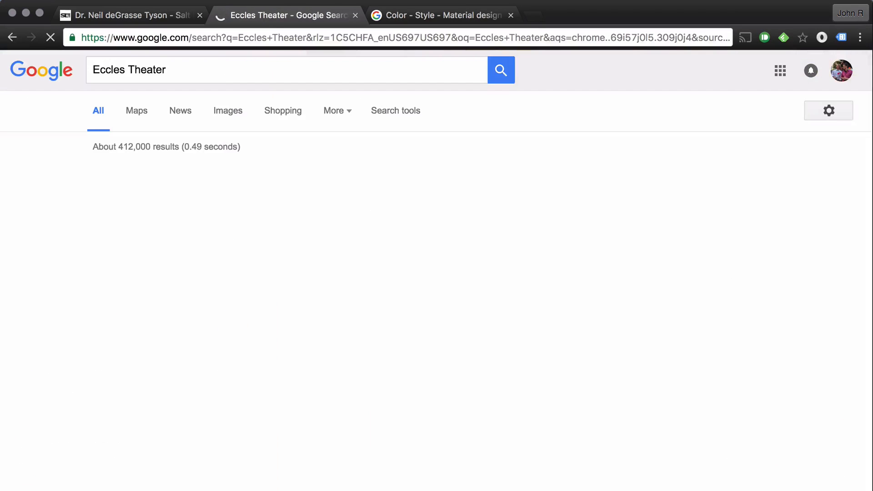
- Open the Salt Lake County Center for the Arts result for Eccles Theater, copy the page's URL and return to Muse
{"action": "scroll", "coordinate": [502, 173], "scroll_direction": "down", "scroll_amount": 8}
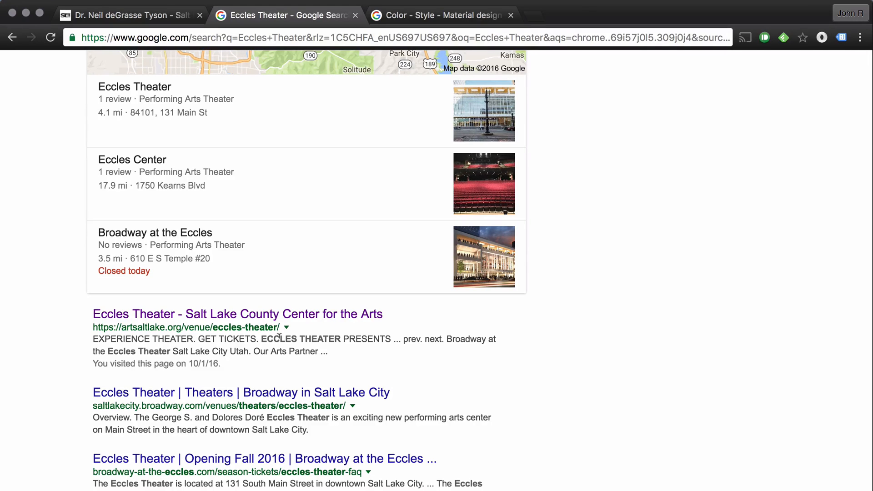
{"action": "left_click", "coordinate": [264, 318]}
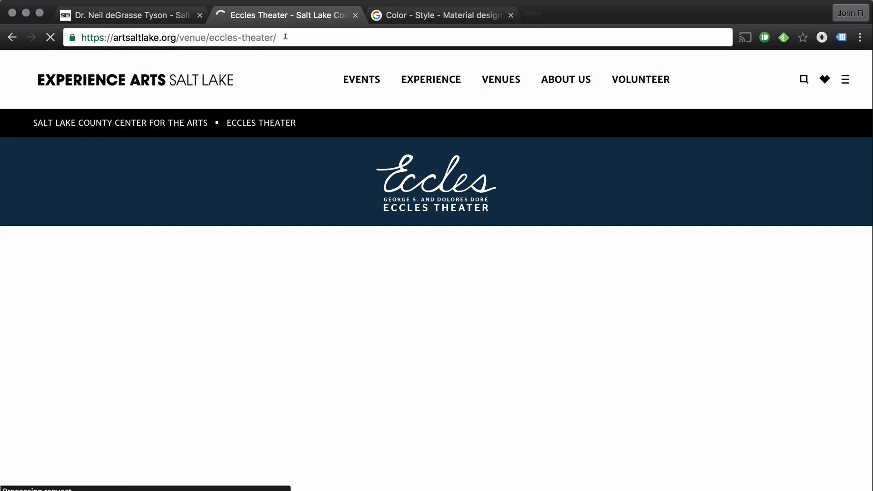
{"action": "left_click", "coordinate": [285, 40]}
{"action": "key", "text": "BackSpace"}
{"action": "key", "text": "super+Tab"}
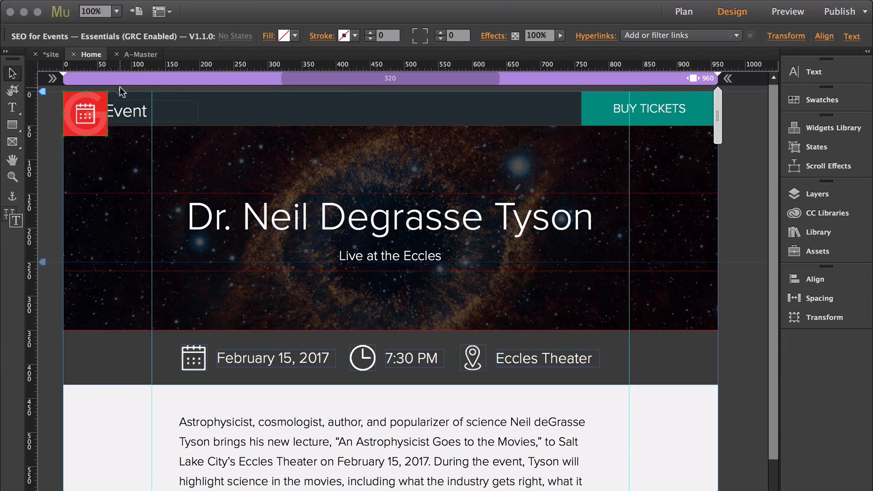
{"action": "left_click", "coordinate": [120, 90]}
{"action": "left_click", "coordinate": [150, 192]}
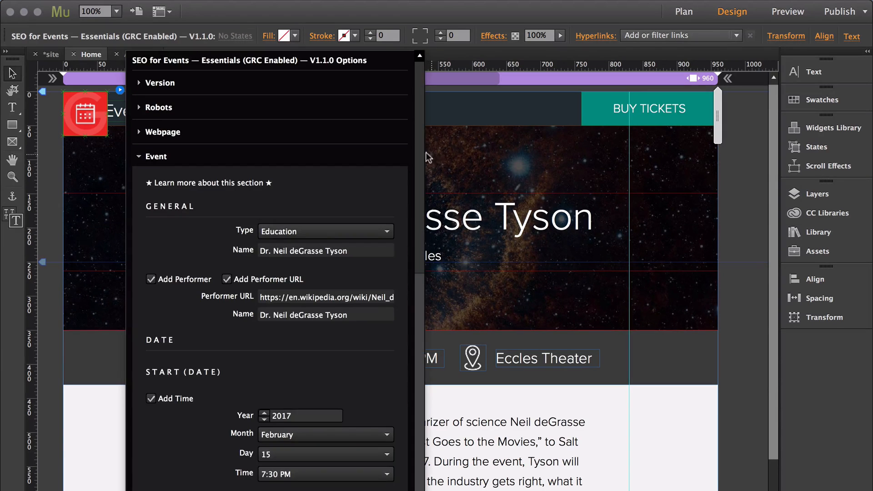
{"action": "left_click_drag", "start_coordinate": [417, 197], "coordinate": [417, 280]}
{"action": "scroll", "coordinate": [402, 398], "scroll_direction": "down", "scroll_amount": 12}
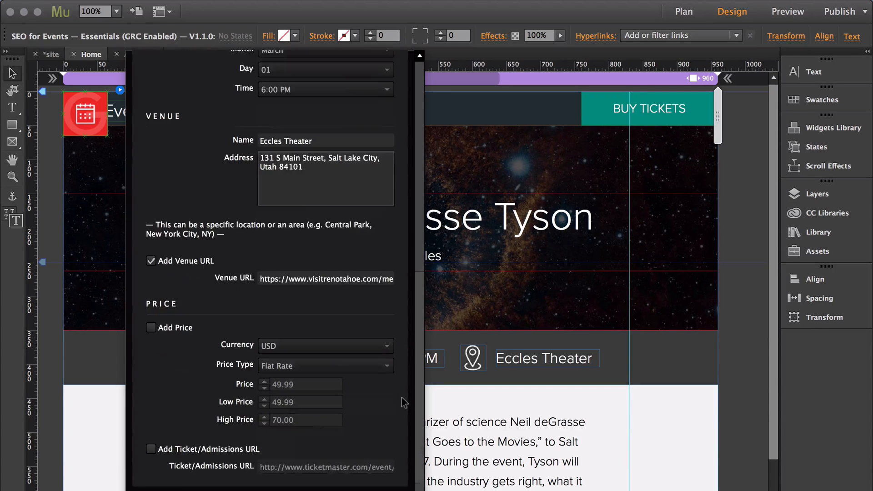
{"action": "left_click", "coordinate": [315, 253]}
{"action": "key", "text": "super+a"}
{"action": "key", "text": "super+v"}
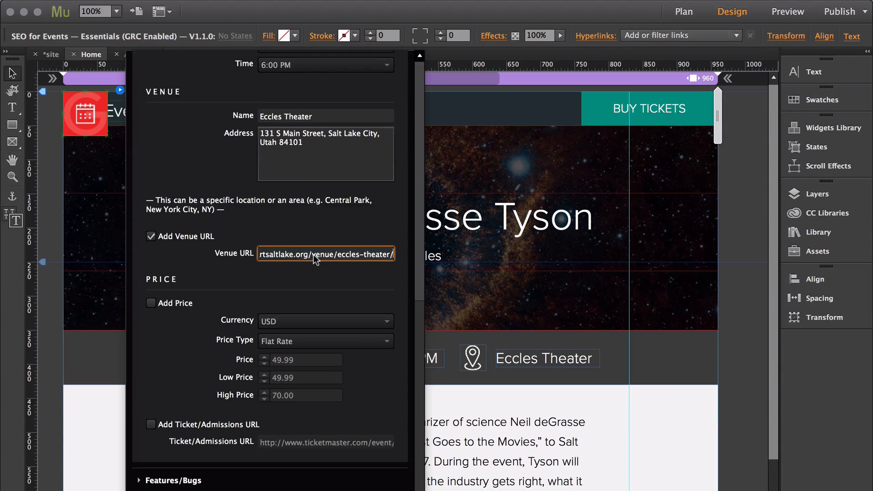
{"action": "key", "text": "Return"}
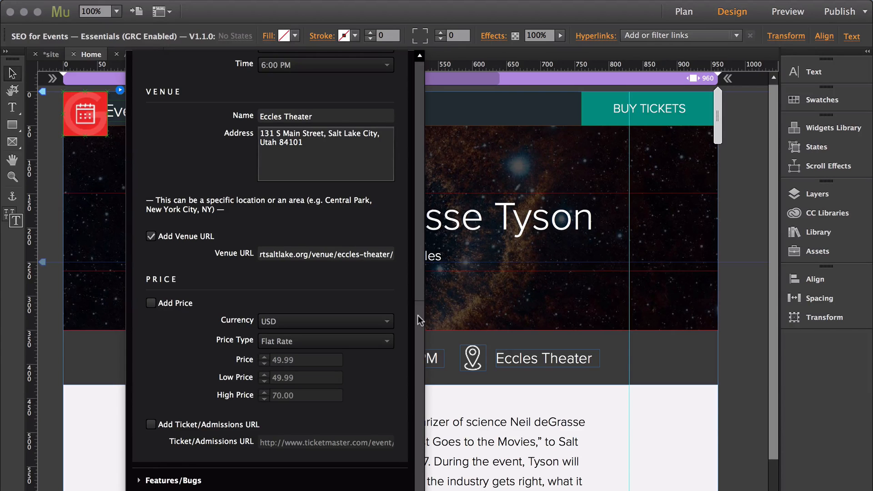
- Switch to Chrome and close the Eccles Theater and Material design pages, leaving the Dr. Neil deGrasse Tyson event page open
{"action": "scroll", "coordinate": [417, 323], "scroll_direction": "down", "scroll_amount": 2}
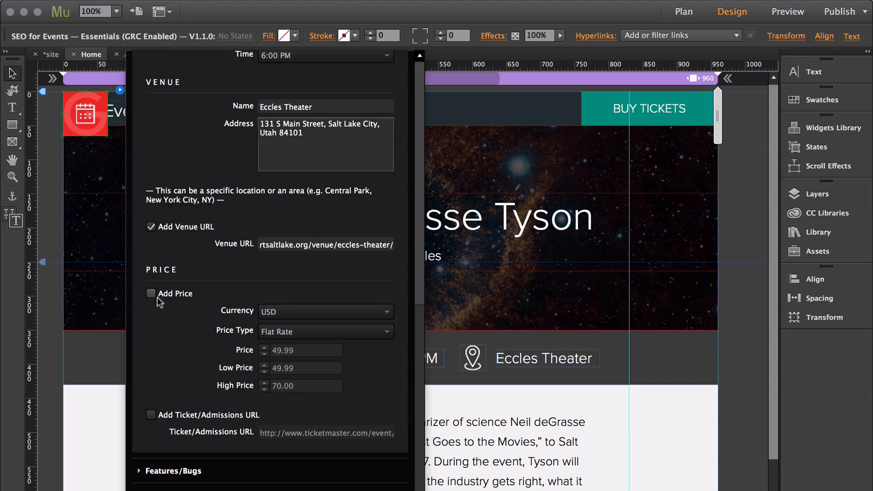
{"action": "key", "text": "super+Tab"}
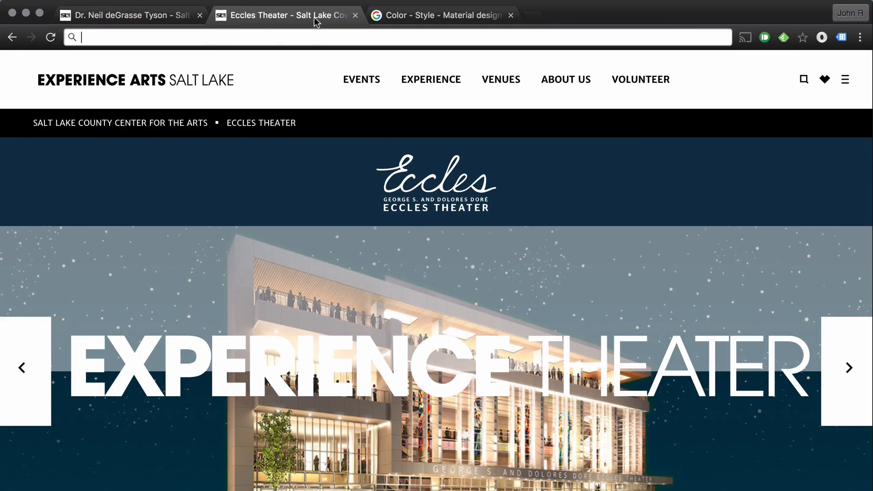
{"action": "key", "text": "super+w"}
{"action": "key", "text": "super+w"}
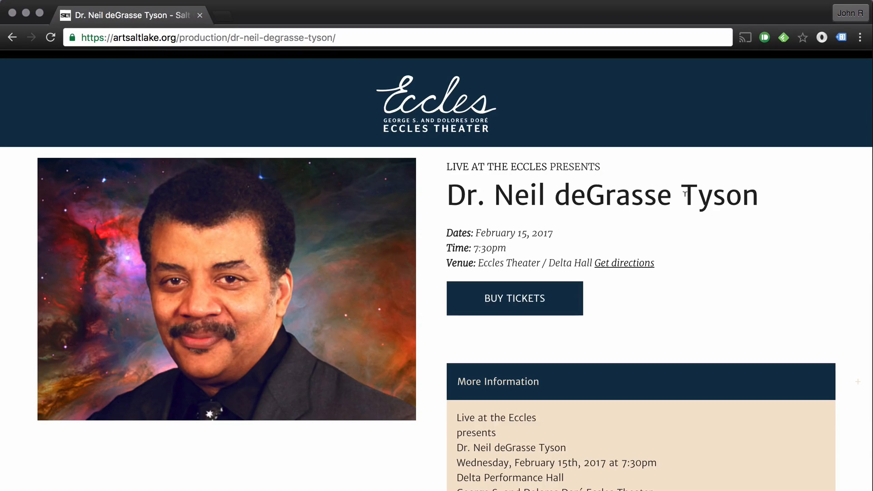
{"action": "scroll", "coordinate": [687, 306], "scroll_direction": "up", "scroll_amount": 3}
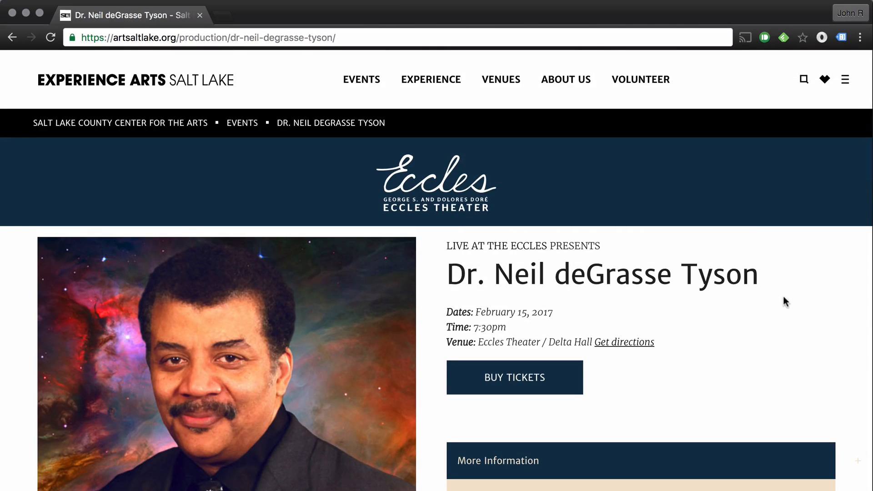
{"action": "scroll", "coordinate": [783, 296], "scroll_direction": "down", "scroll_amount": 3}
{"action": "scroll", "coordinate": [773, 304], "scroll_direction": "up", "scroll_amount": 3}
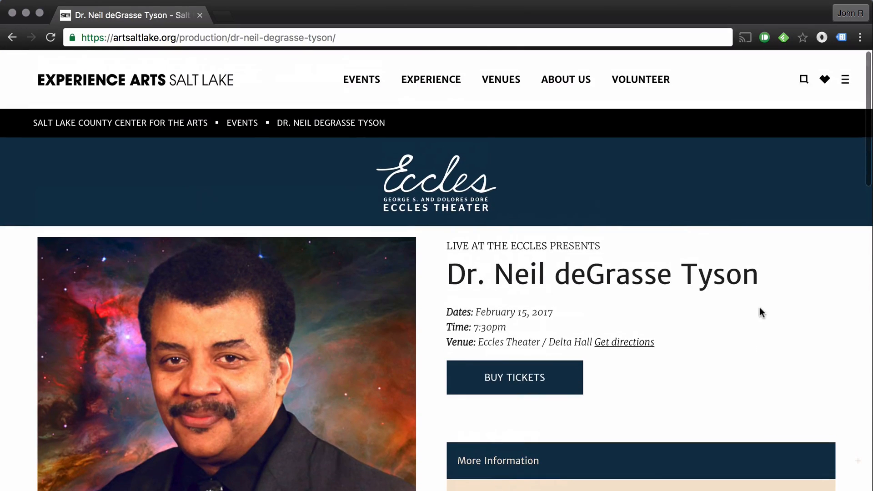
- Copy the link address of the event page's Buy Tickets link and return to Muse
{"action": "right_click", "coordinate": [564, 381]}
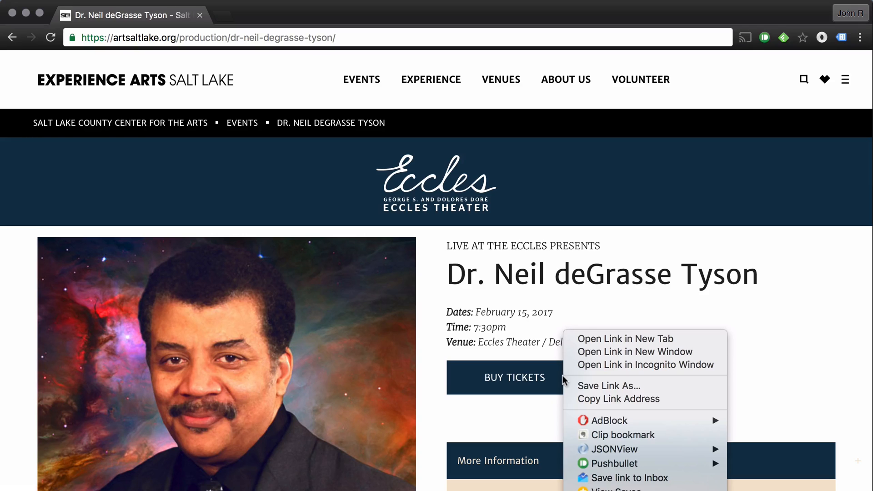
{"action": "left_click", "coordinate": [595, 398]}
{"action": "key", "text": "super+Tab"}
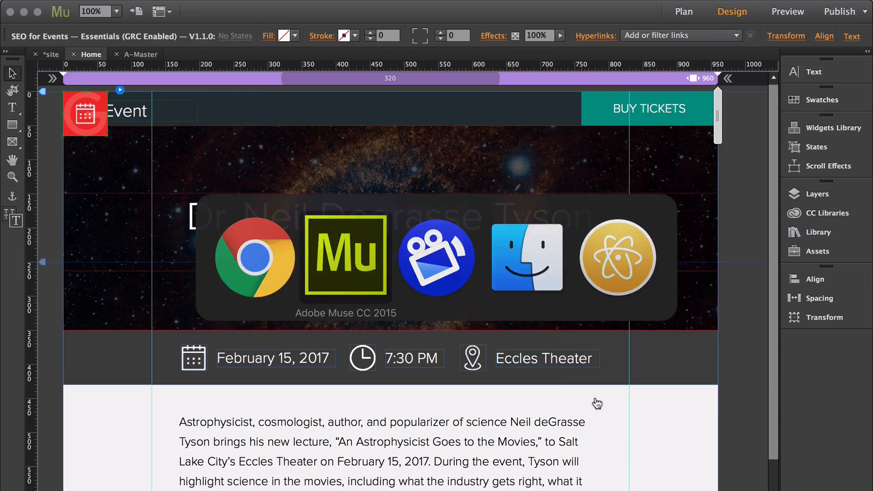
- Enable the Ticket/Admissions URL in the Event options, replace it with the copied Buy Tickets link, and enable the event price
{"action": "left_click", "coordinate": [118, 92]}
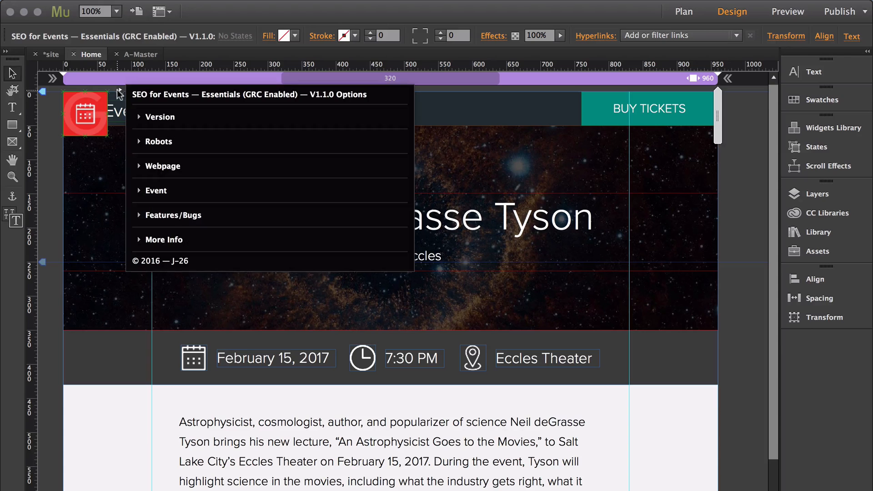
{"action": "left_click", "coordinate": [154, 191]}
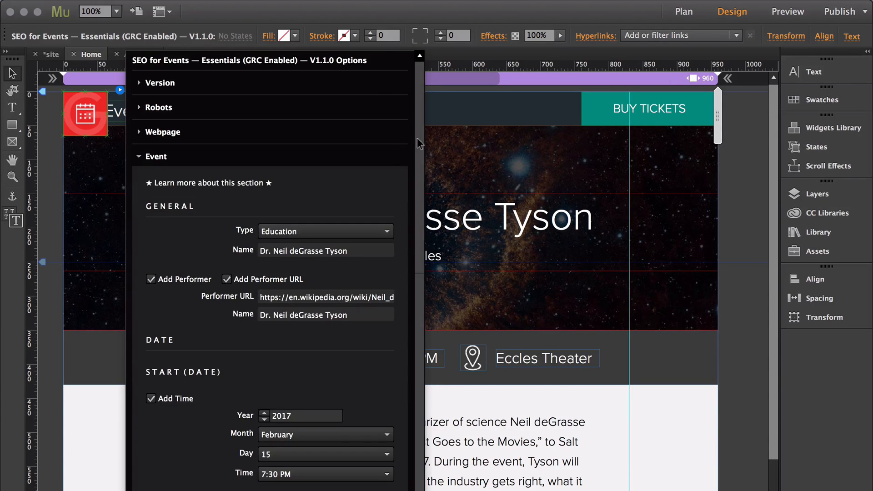
{"action": "left_click_drag", "start_coordinate": [418, 139], "coordinate": [426, 486]}
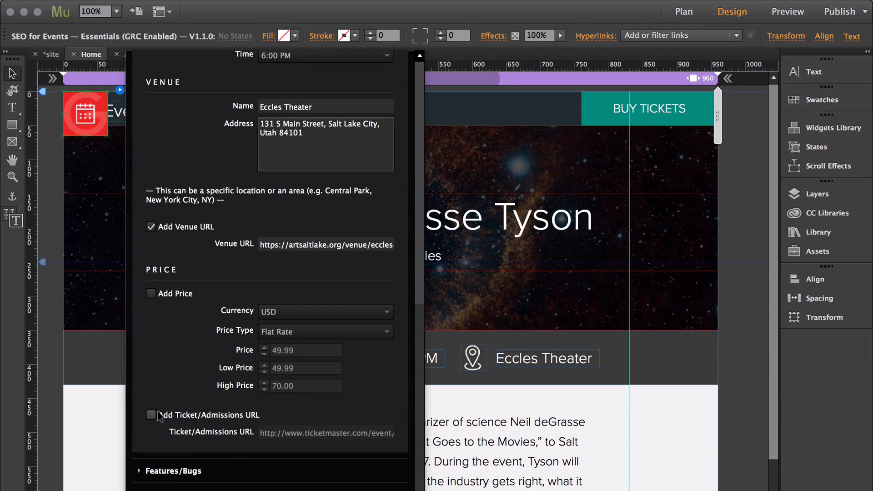
{"action": "left_click", "coordinate": [195, 414]}
{"action": "left_click", "coordinate": [291, 435]}
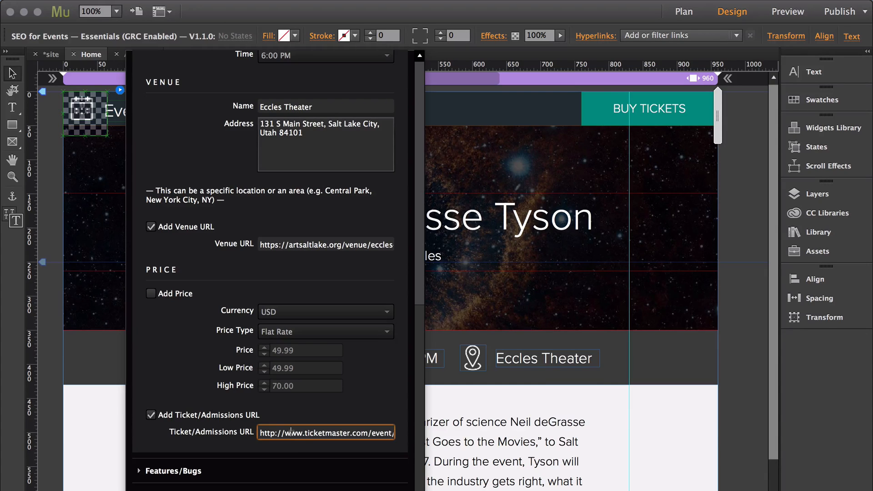
{"action": "key", "text": "super+a"}
{"action": "key", "text": "super+v"}
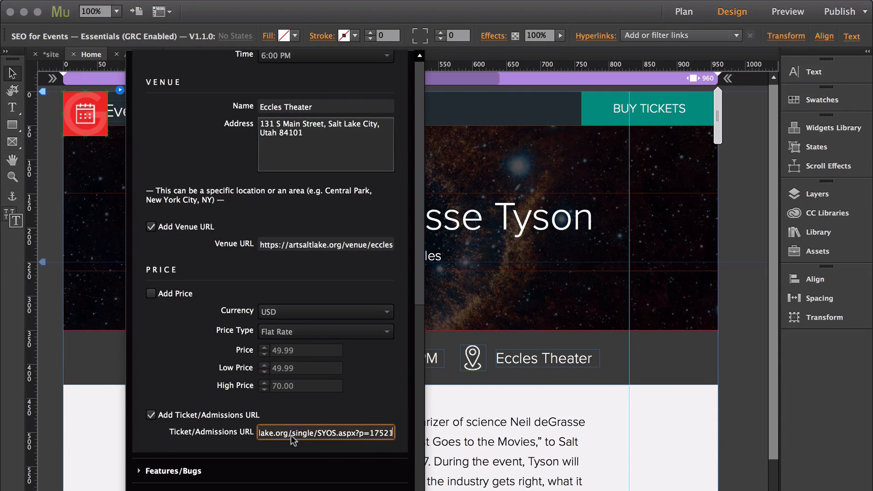
{"action": "key", "text": "Return"}
{"action": "left_click", "coordinate": [172, 298]}
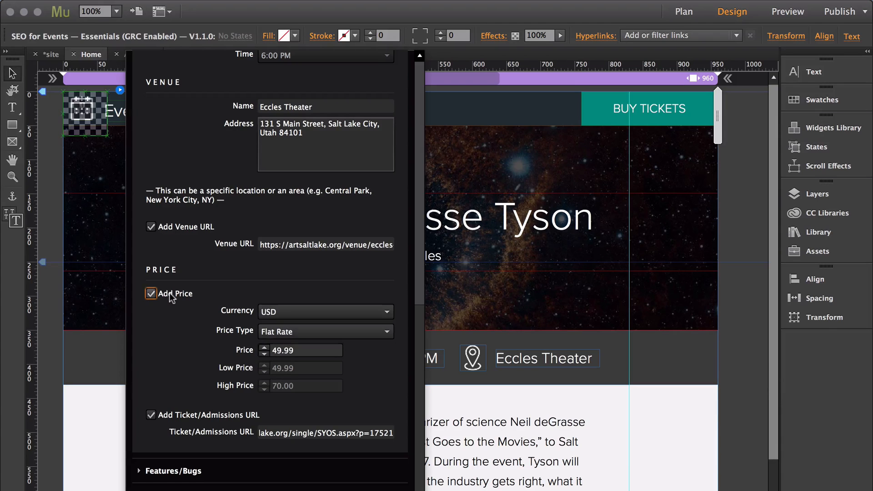
- Switch to Chrome, open the event's ticket purchase page, examine its seating chart for ticket prices and return to Muse
{"action": "key", "text": "super+Tab"}
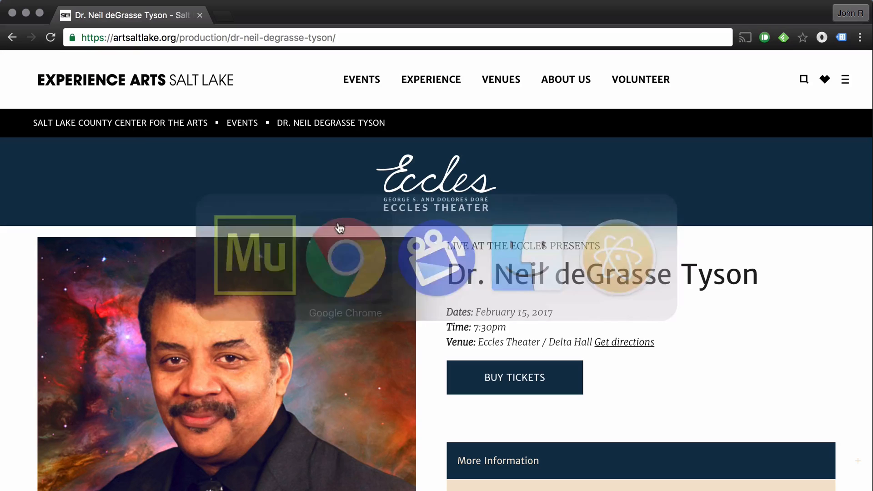
{"action": "scroll", "coordinate": [737, 261], "scroll_direction": "down", "scroll_amount": 3}
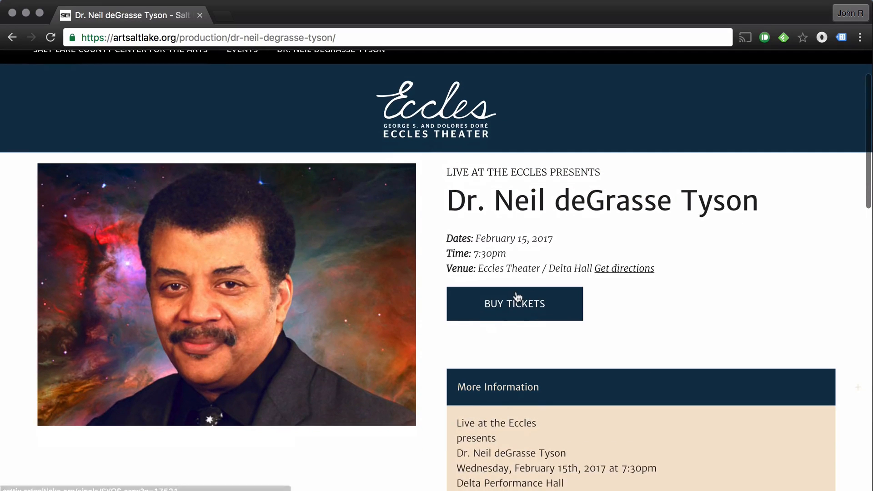
{"action": "left_click", "coordinate": [490, 307]}
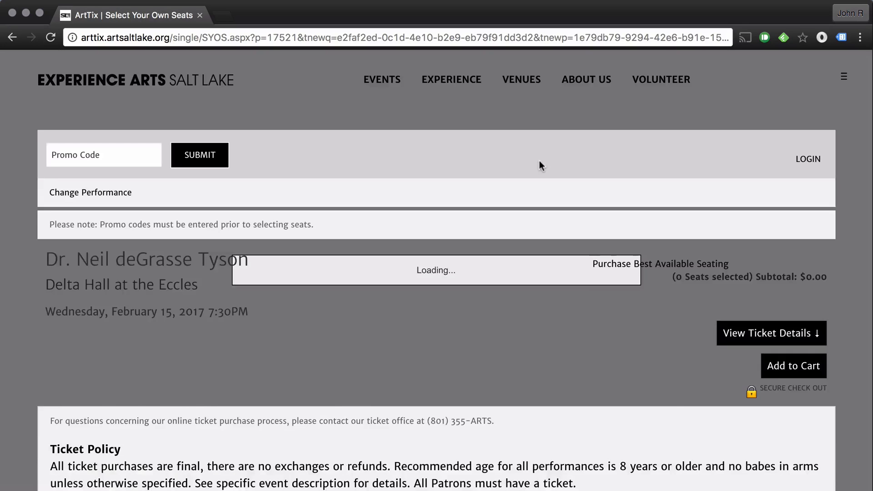
{"action": "scroll", "coordinate": [771, 258], "scroll_direction": "down", "scroll_amount": 3}
{"action": "scroll", "coordinate": [771, 258], "scroll_direction": "down", "scroll_amount": 3}
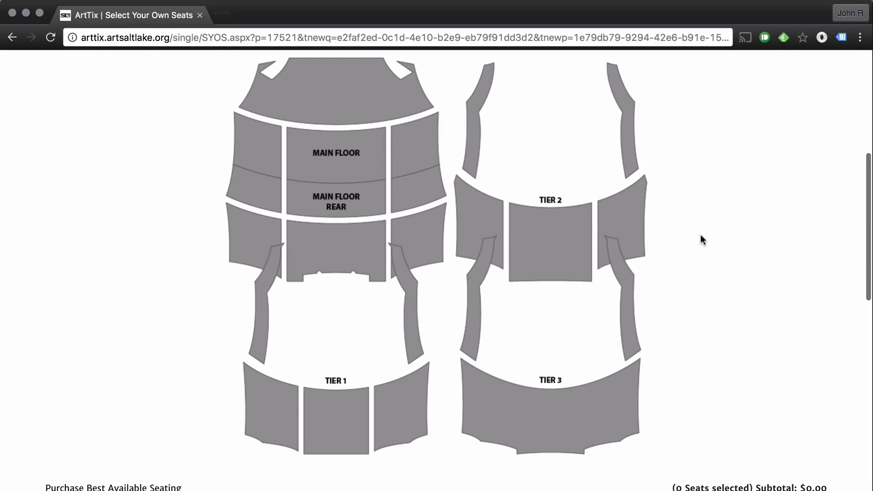
{"action": "key", "text": "super+Tab"}
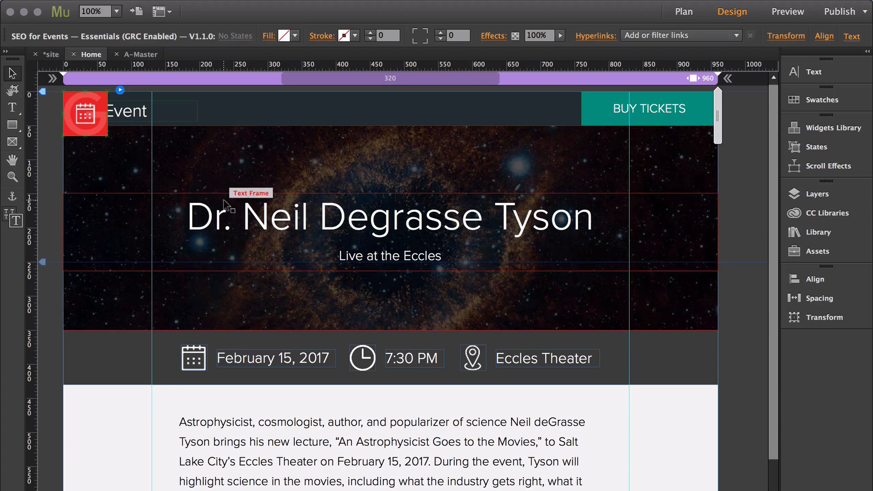
- Set the Price Type to Price Range in the Event section of the SEO for Events widget options
{"action": "left_click", "coordinate": [120, 89]}
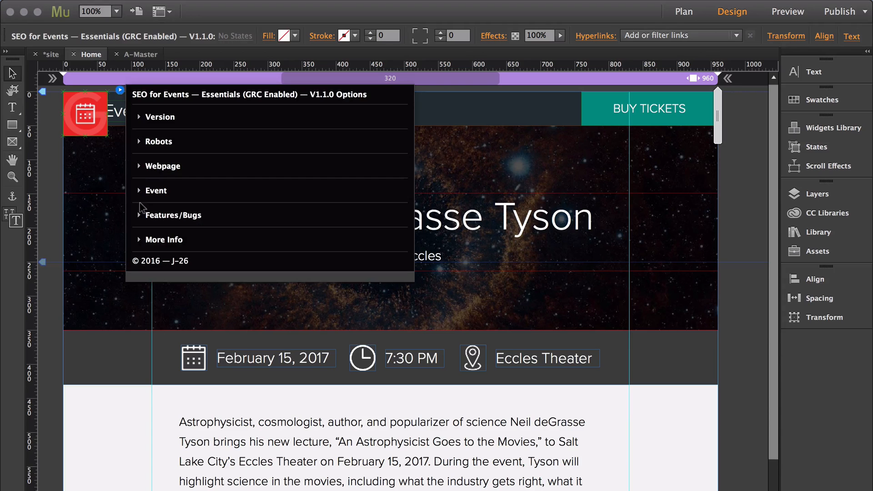
{"action": "left_click", "coordinate": [156, 191]}
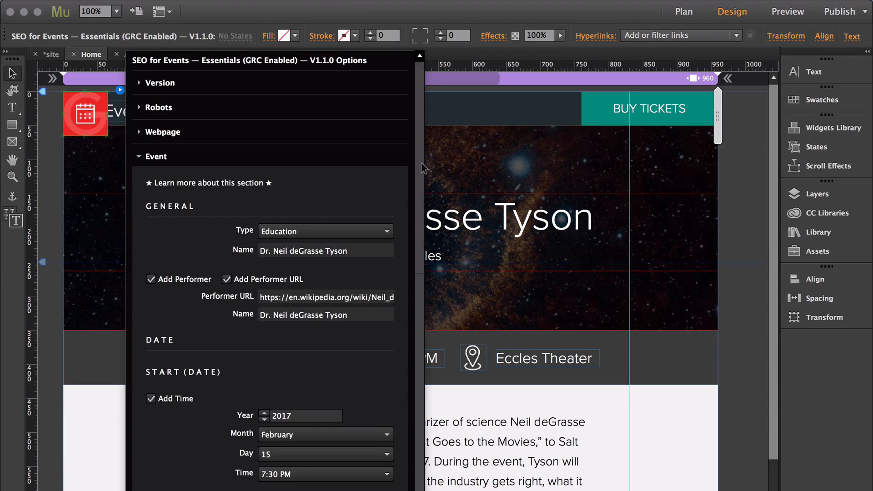
{"action": "scroll", "coordinate": [410, 250], "scroll_direction": "down", "scroll_amount": 5}
{"action": "scroll", "coordinate": [408, 250], "scroll_direction": "down", "scroll_amount": 10}
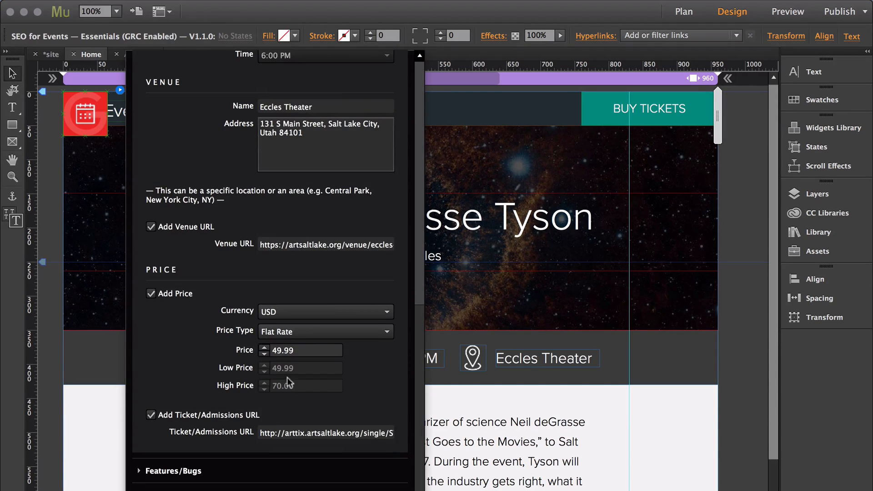
{"action": "left_click", "coordinate": [314, 333]}
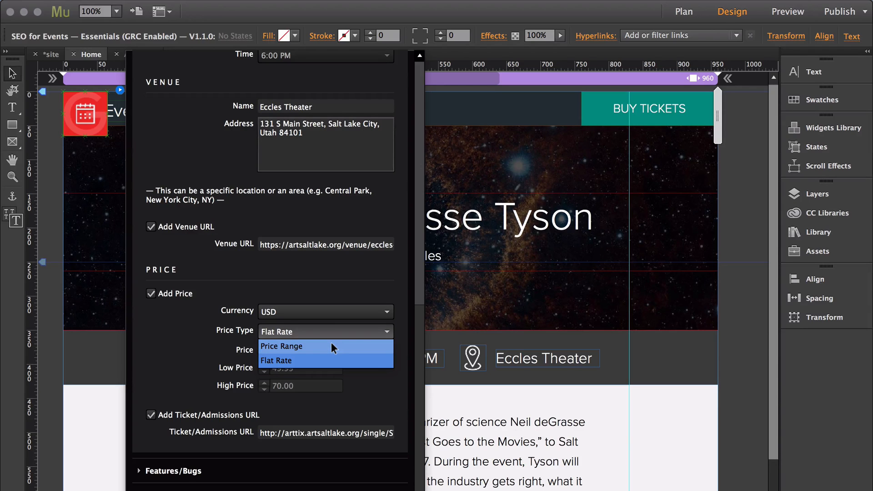
{"action": "left_click", "coordinate": [331, 347]}
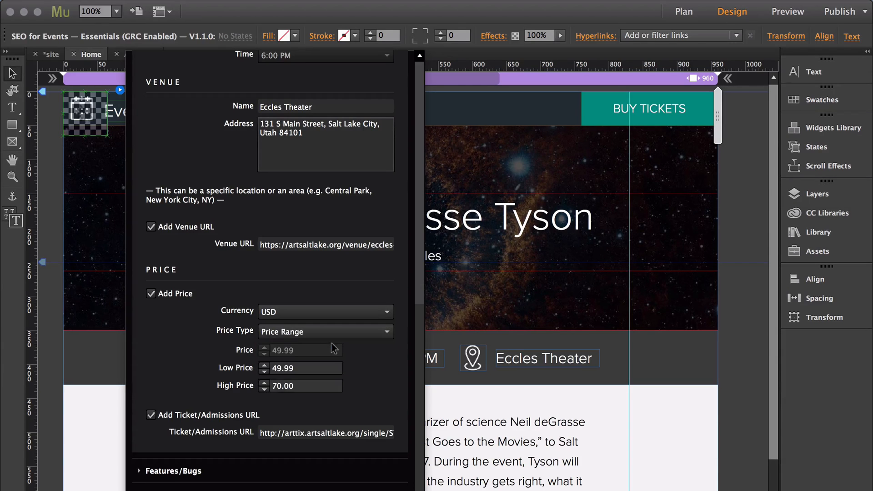
- Recheck the seating chart prices in Chrome, return to Muse and set the event's Low Price to 55.00 and High Price to 150.00
{"action": "key", "text": "super+Tab"}
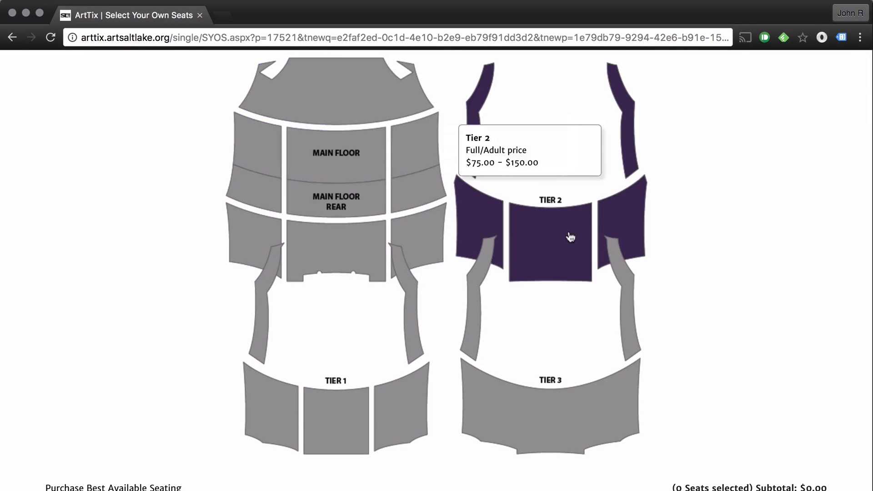
{"action": "key", "text": "super+Tab"}
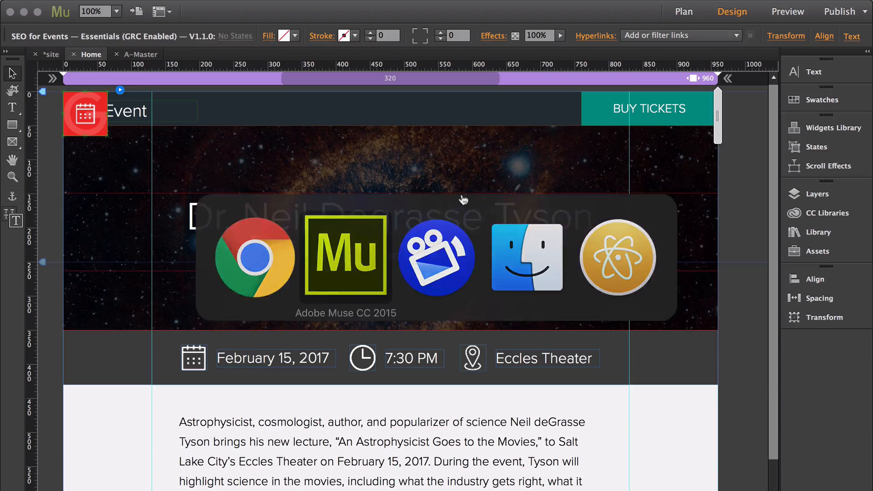
{"action": "left_click", "coordinate": [121, 90]}
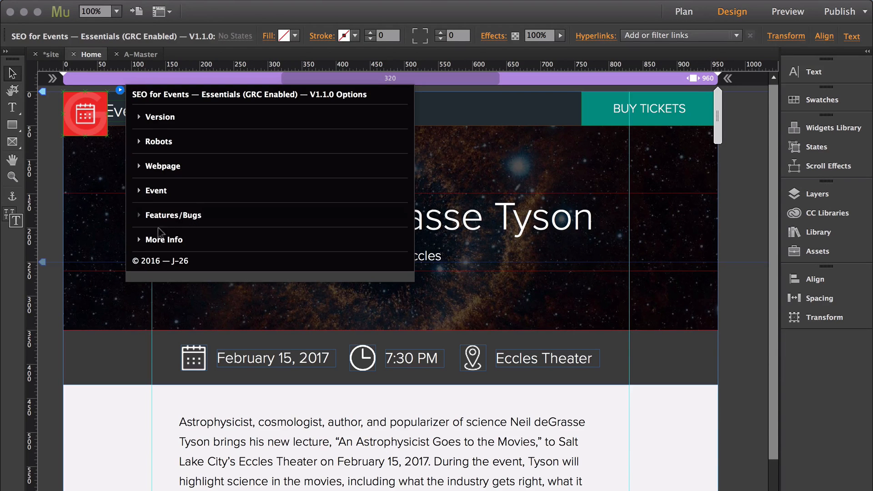
{"action": "left_click", "coordinate": [154, 189]}
{"action": "left_click_drag", "start_coordinate": [421, 174], "coordinate": [415, 444]}
{"action": "double_click", "coordinate": [301, 368]}
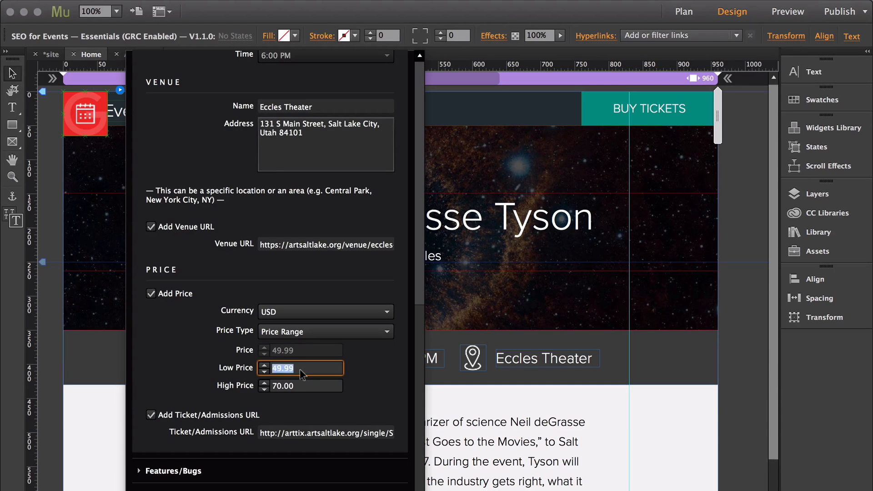
{"action": "type", "text": "55.00"}
{"action": "key", "text": "Tab"}
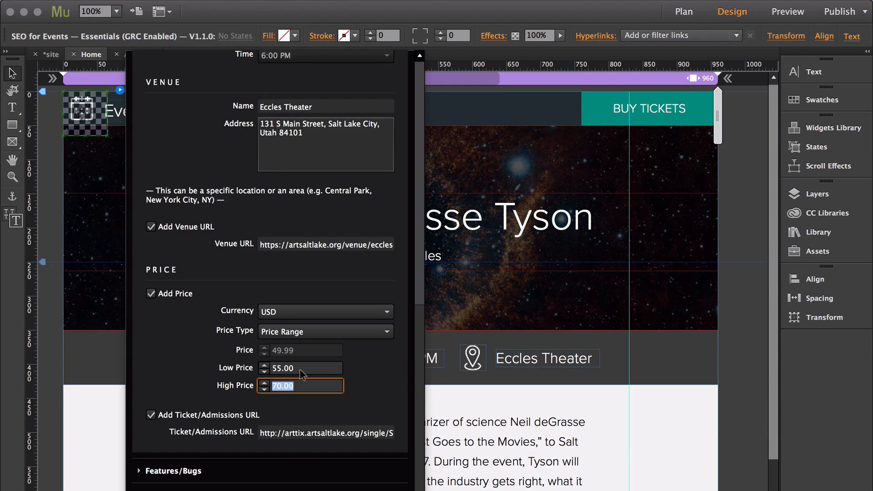
{"action": "type", "text": "150.00"}
{"action": "key", "text": "Return"}
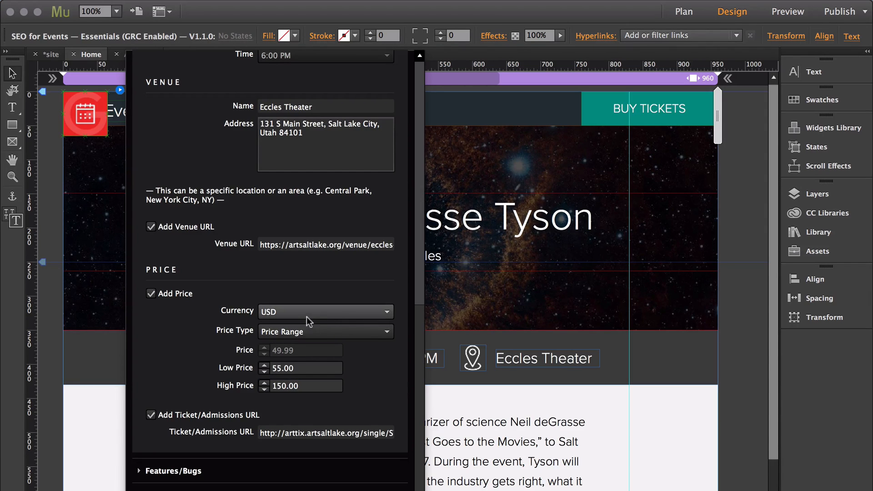
- Examine the currencies available for the event price without changing the choice, and close the widget options
{"action": "left_click", "coordinate": [326, 309]}
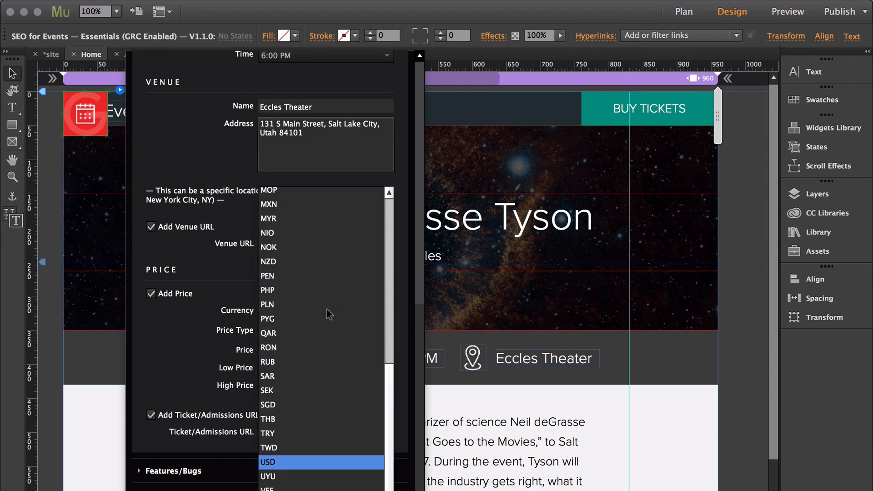
{"action": "left_click", "coordinate": [217, 307]}
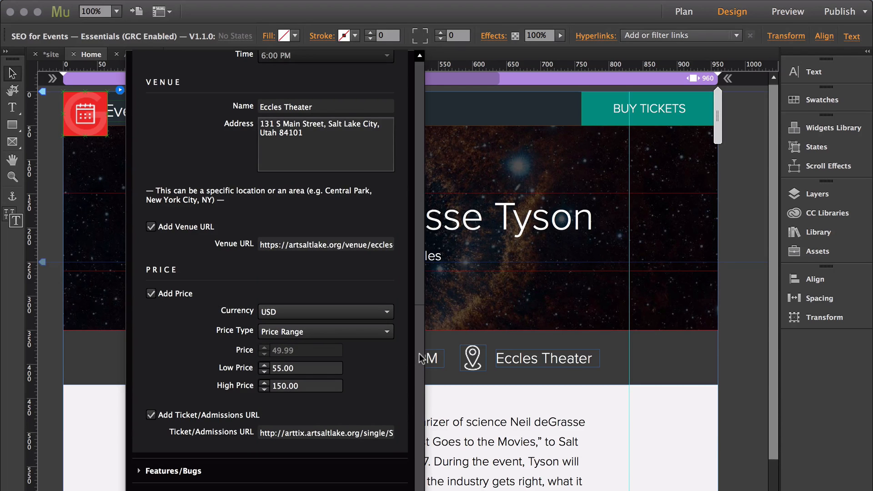
{"action": "left_click_drag", "start_coordinate": [418, 355], "coordinate": [414, 80]}
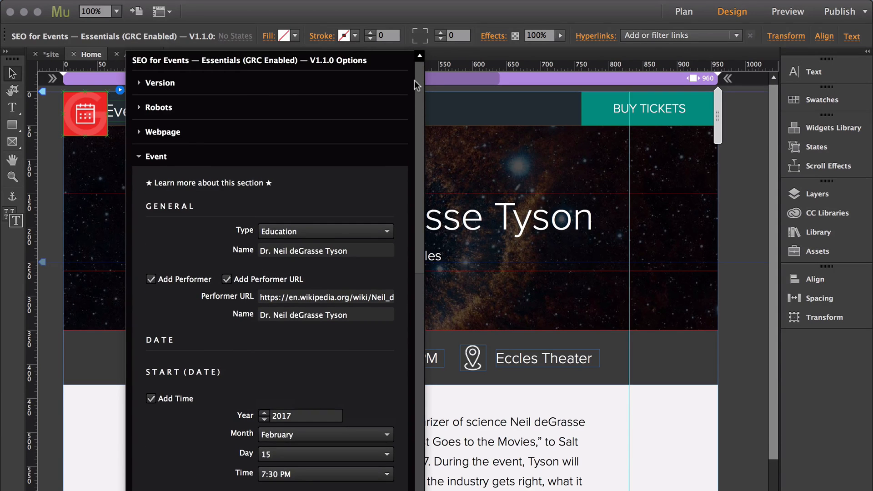
{"action": "left_click", "coordinate": [152, 156]}
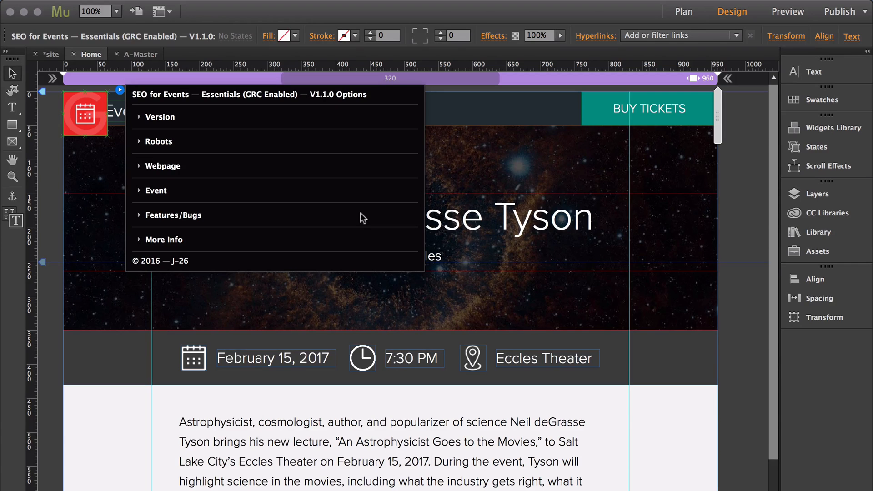
{"action": "left_click", "coordinate": [757, 208]}
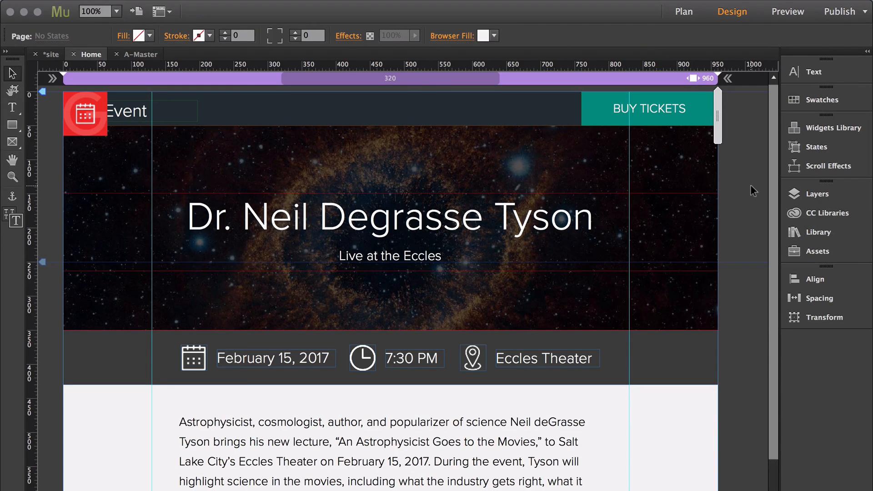
- Publish the site, copy the published event page's address in Chrome and return to Muse
{"action": "left_click", "coordinate": [839, 11]}
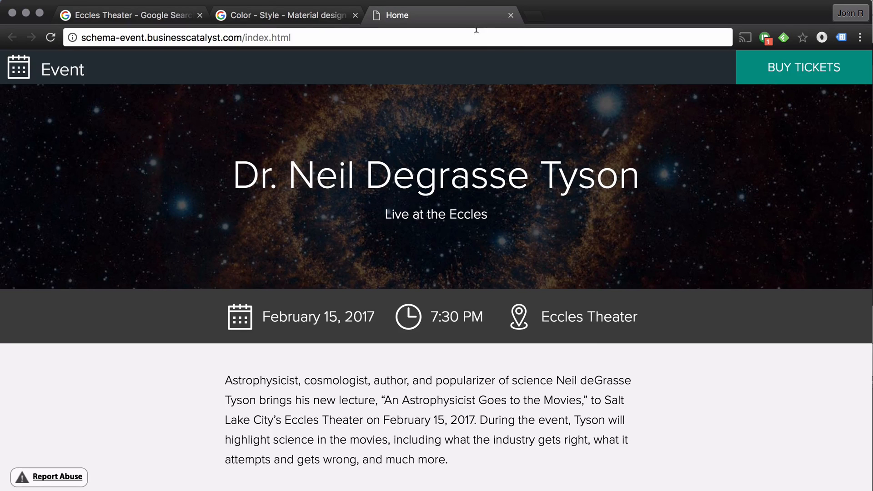
{"action": "left_click", "coordinate": [476, 33]}
{"action": "key", "text": "super+c"}
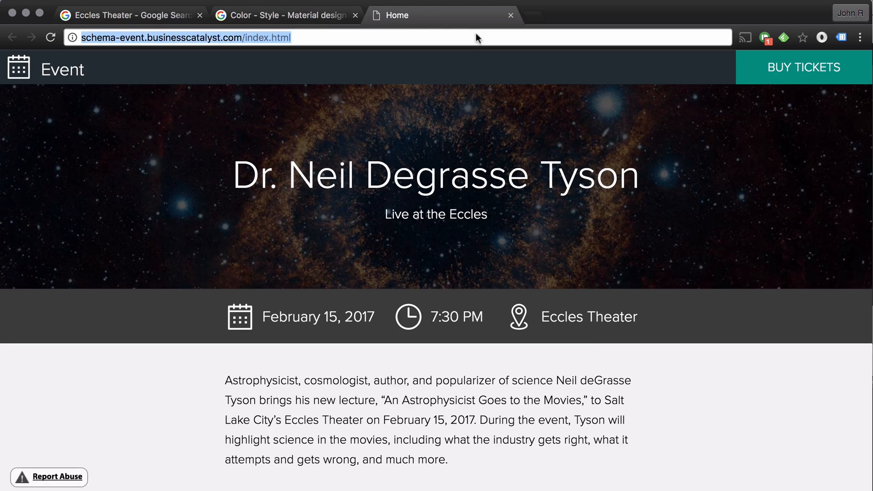
{"action": "key", "text": "super+Tab"}
{"action": "key", "text": "super+Tab"}
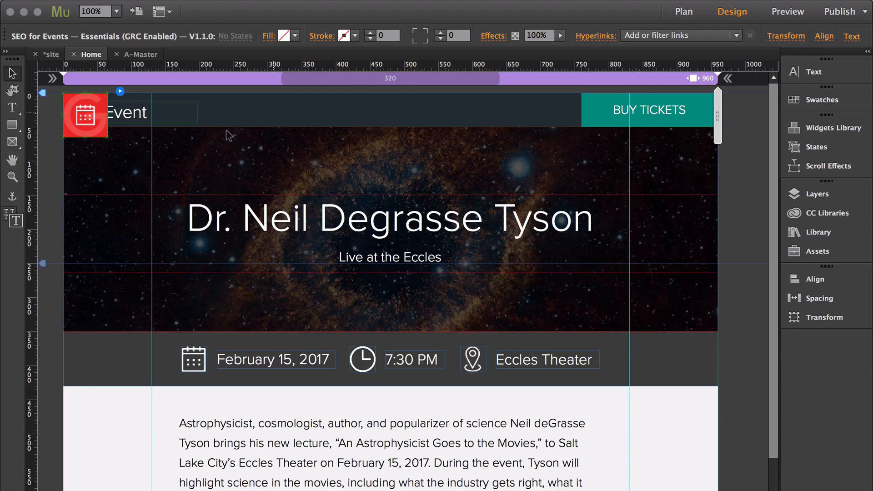
- Open the widget's Verify Schema link, run the Structured Data Testing Tool on the copied page address and examine the EducationEvent results
{"action": "left_click", "coordinate": [120, 92]}
{"action": "left_click", "coordinate": [157, 243]}
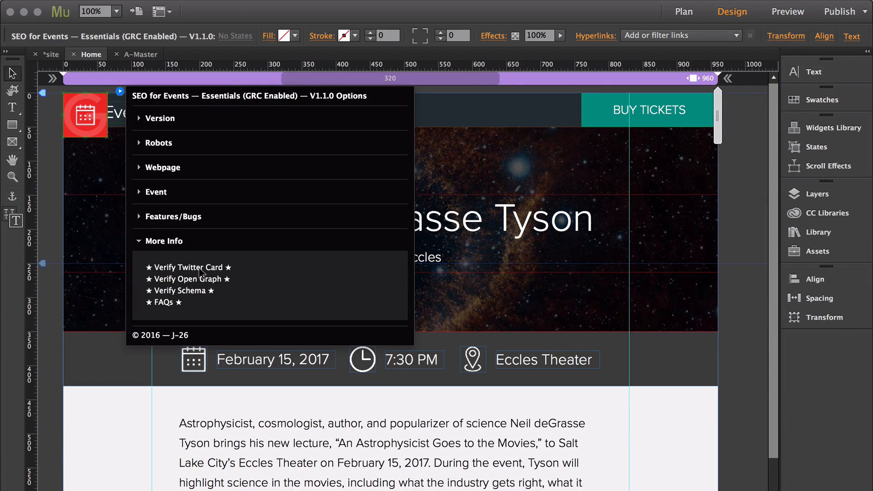
{"action": "left_click", "coordinate": [194, 293]}
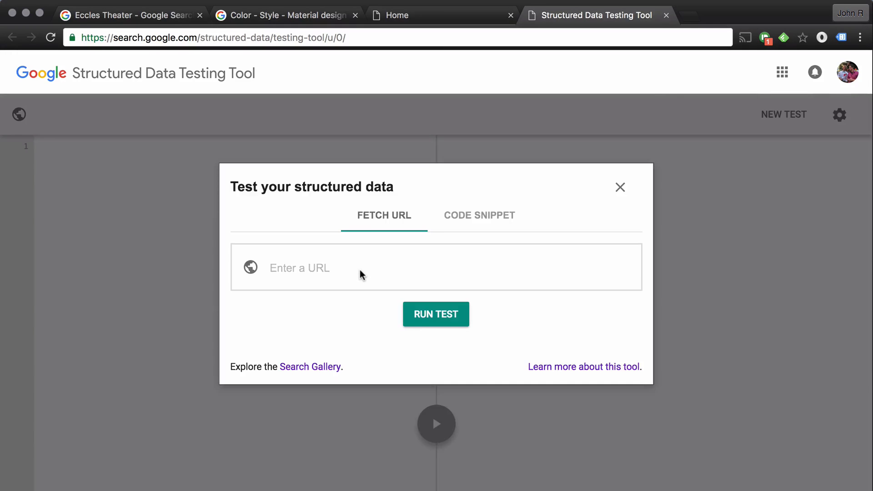
{"action": "left_click", "coordinate": [404, 263]}
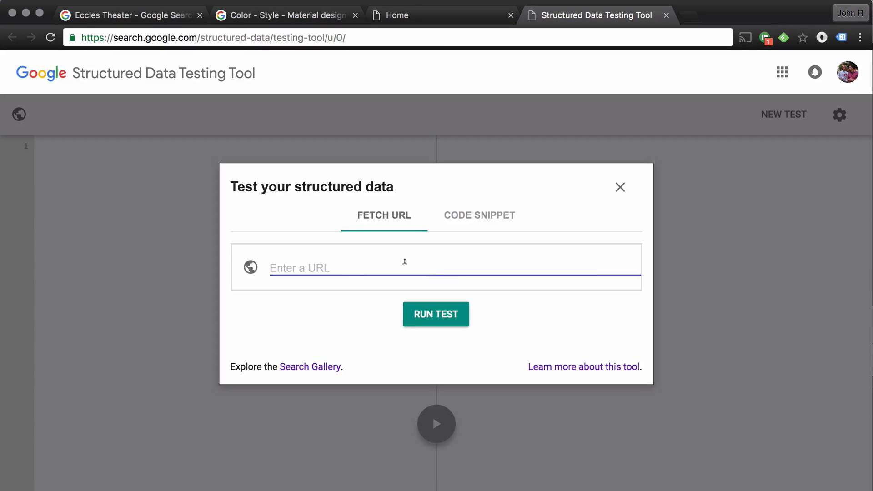
{"action": "key", "text": "super+v"}
{"action": "left_click", "coordinate": [436, 316]}
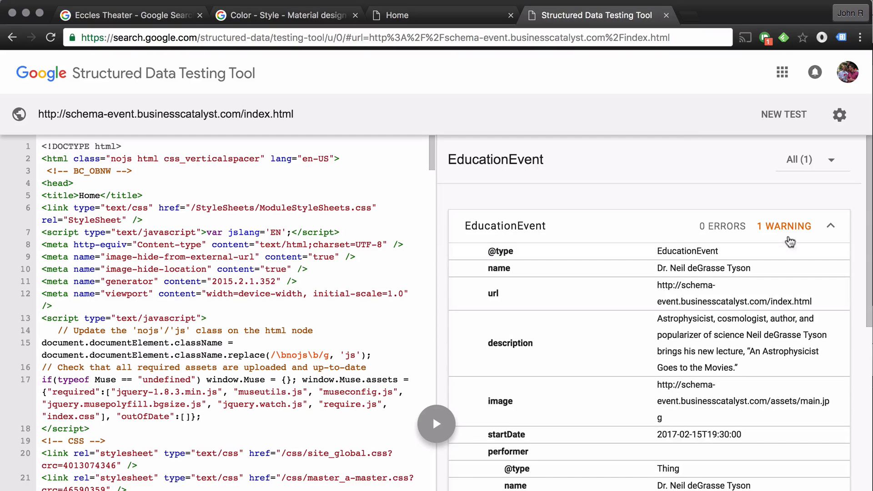
{"action": "scroll", "coordinate": [605, 224], "scroll_direction": "down", "scroll_amount": 2}
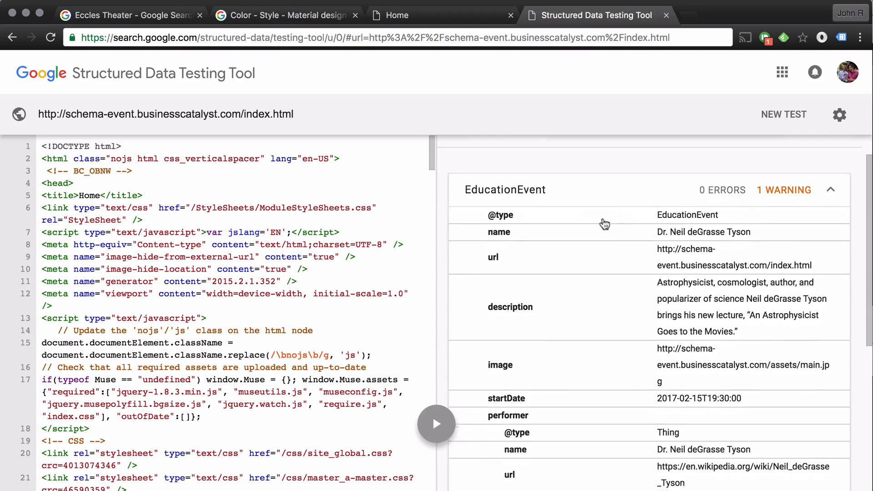
{"action": "scroll", "coordinate": [605, 224], "scroll_direction": "down", "scroll_amount": 4}
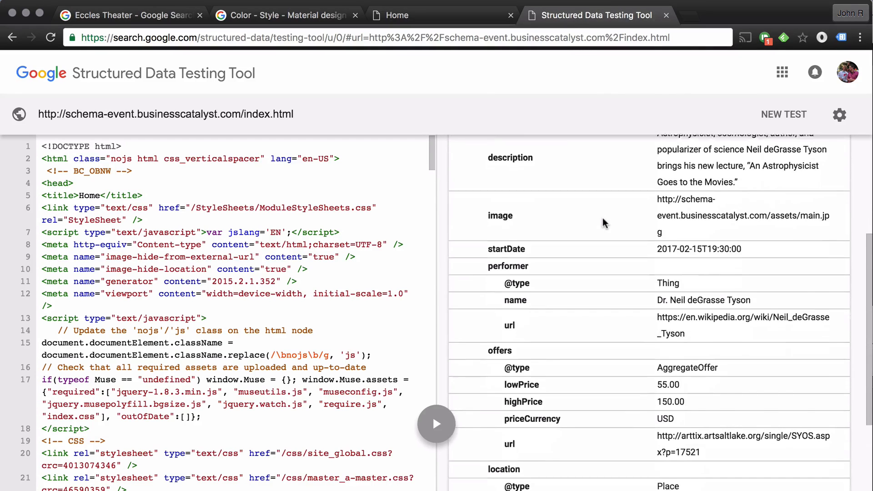
{"action": "scroll", "coordinate": [605, 222], "scroll_direction": "down", "scroll_amount": 1}
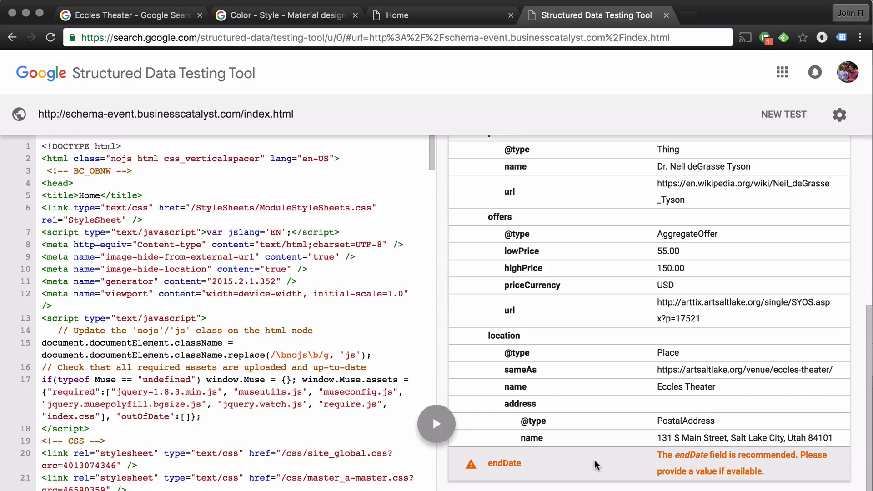
- Return to Muse, open the widget's Verify Open Graph link, fetch new scrape information for the copied page address and examine the tags and share preview
{"action": "key", "text": "super+Tab"}
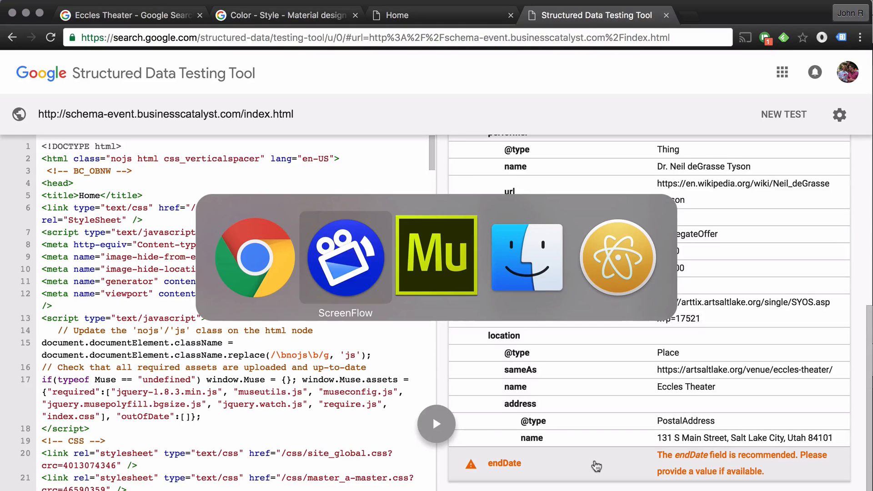
{"action": "key", "text": "super+Tab"}
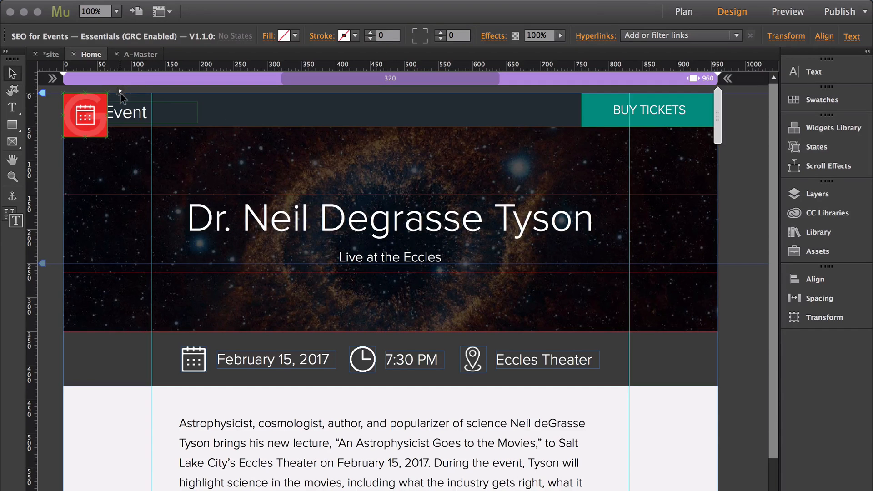
{"action": "left_click", "coordinate": [121, 92]}
{"action": "left_click", "coordinate": [165, 241]}
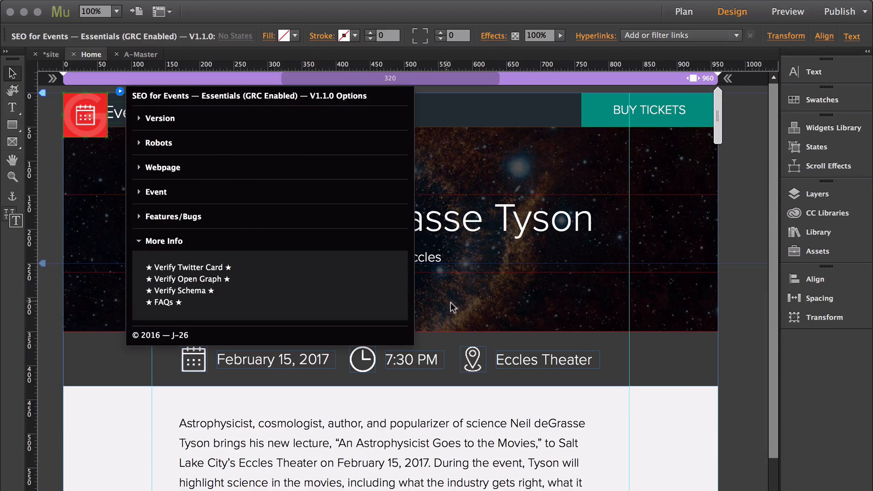
{"action": "left_click", "coordinate": [196, 278]}
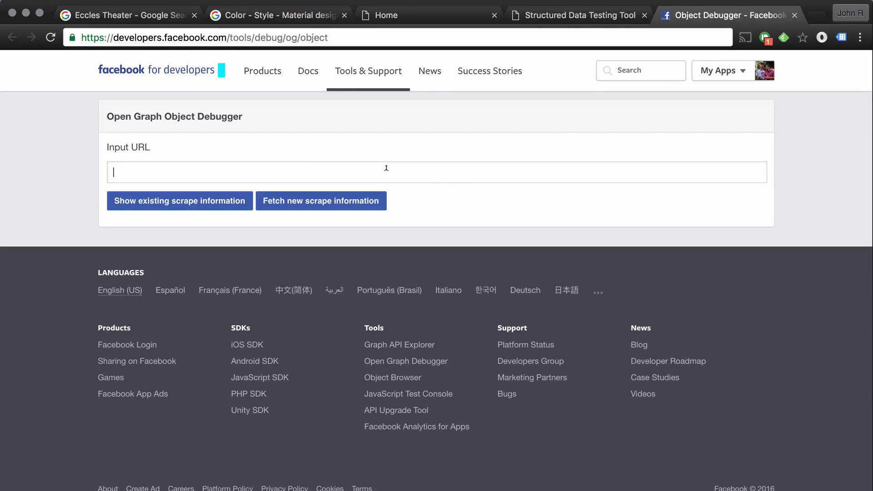
{"action": "key", "text": "super+v"}
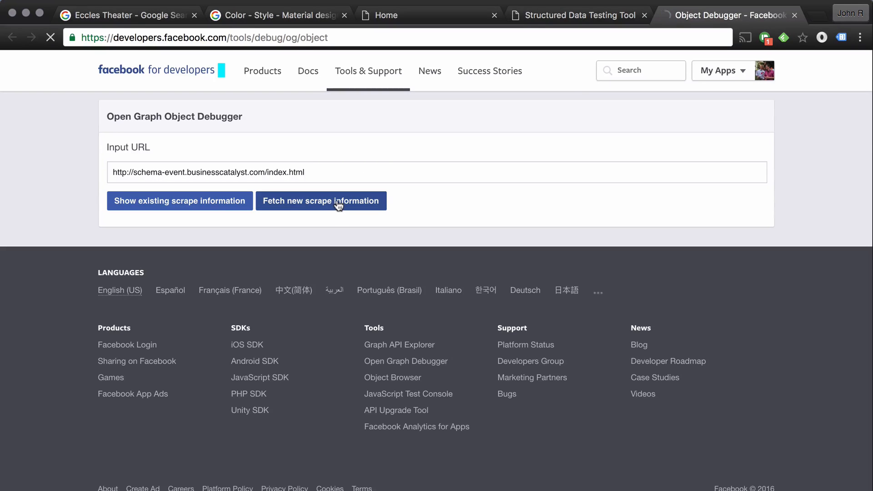
{"action": "left_click", "coordinate": [339, 204]}
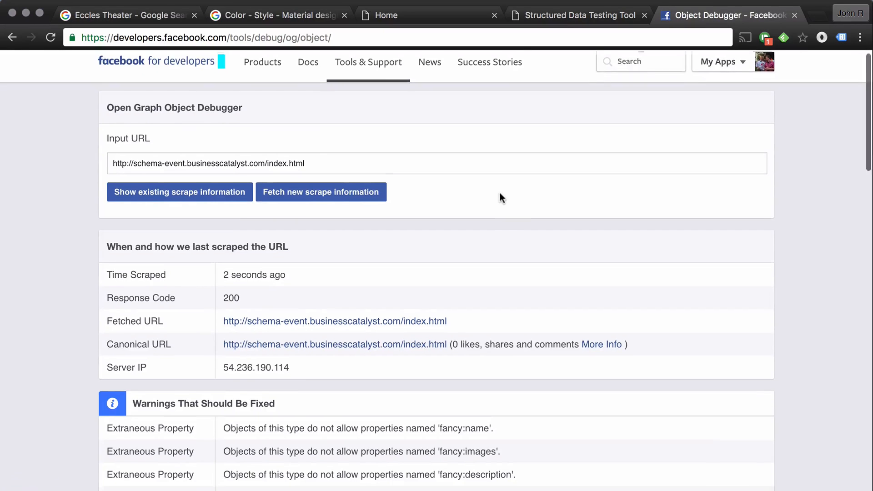
{"action": "scroll", "coordinate": [499, 190], "scroll_direction": "down", "scroll_amount": 4}
{"action": "scroll", "coordinate": [501, 195], "scroll_direction": "down", "scroll_amount": 12}
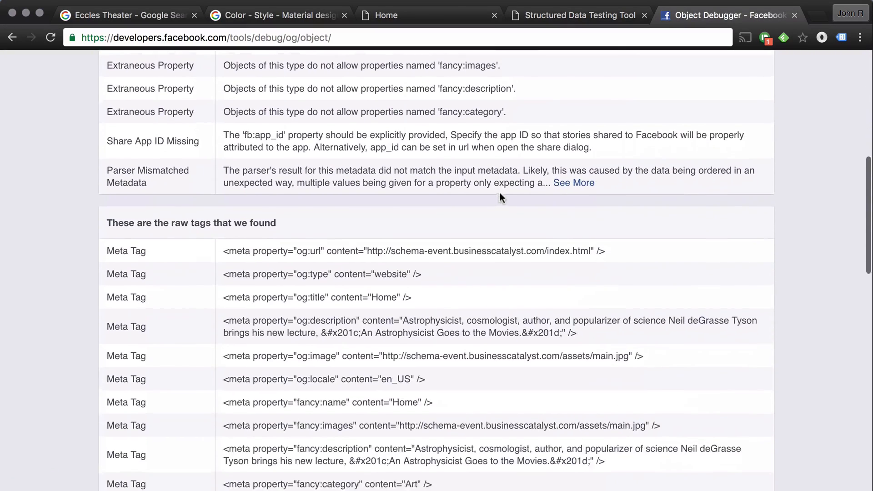
{"action": "scroll", "coordinate": [499, 193], "scroll_direction": "down", "scroll_amount": 10}
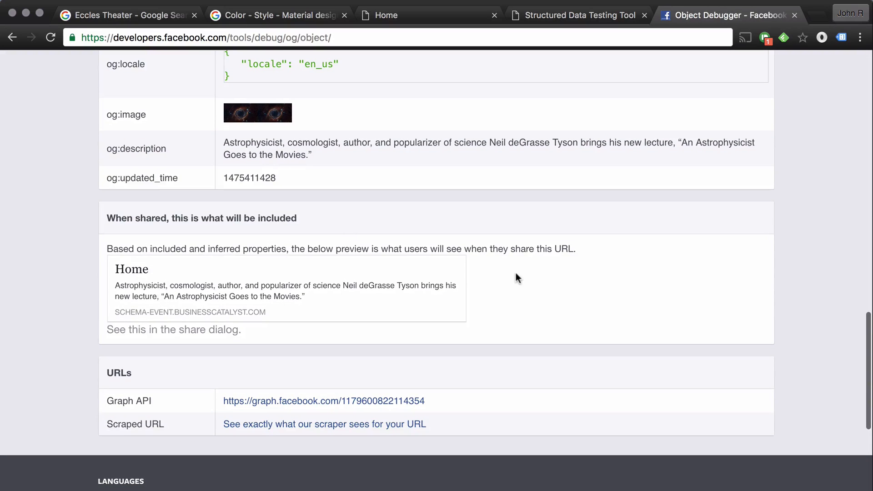
{"action": "scroll", "coordinate": [517, 276], "scroll_direction": "up", "scroll_amount": 20}
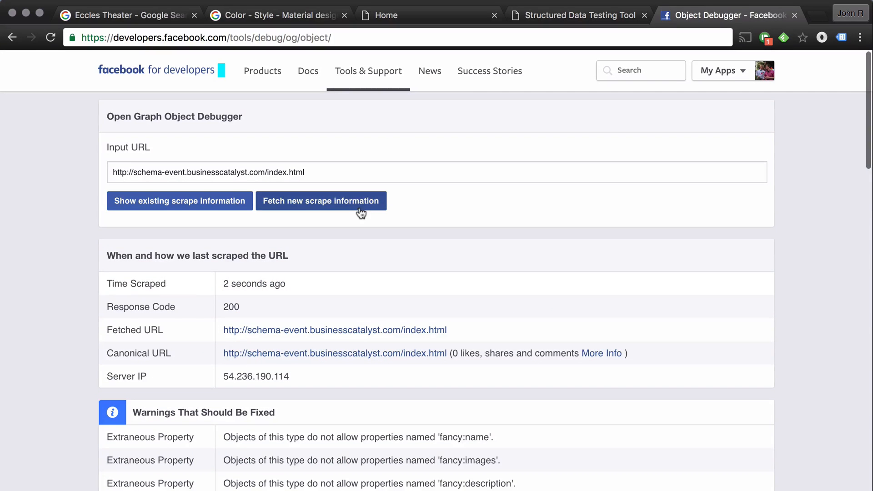
- Fetch new scrape information for the event page again and examine its Open Graph tags and share preview
{"action": "left_click", "coordinate": [362, 211]}
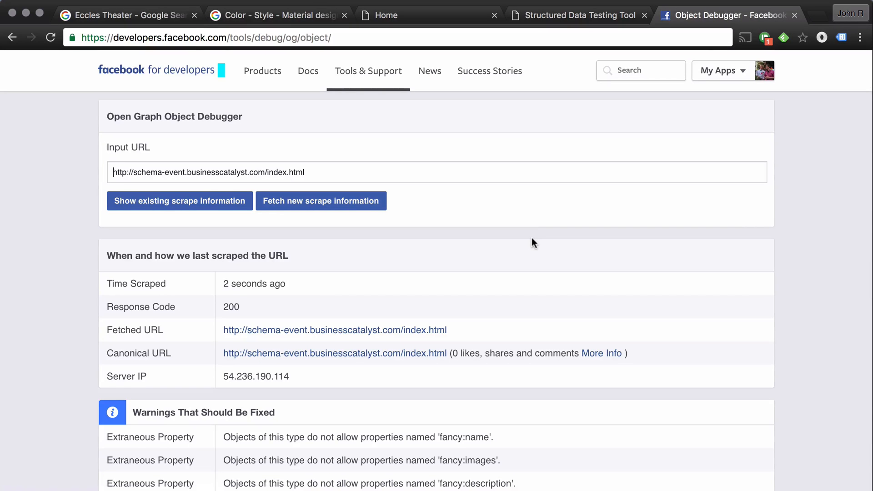
{"action": "scroll", "coordinate": [532, 239], "scroll_direction": "down", "scroll_amount": 20}
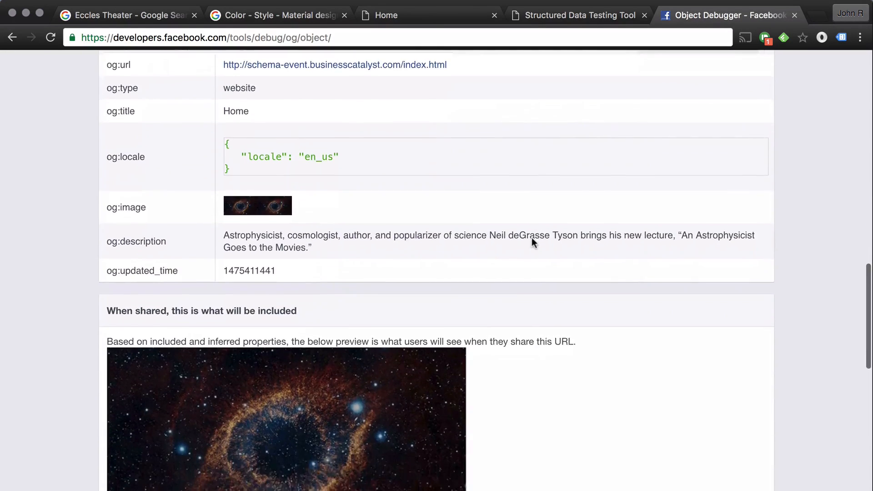
{"action": "scroll", "coordinate": [532, 239], "scroll_direction": "down", "scroll_amount": 5}
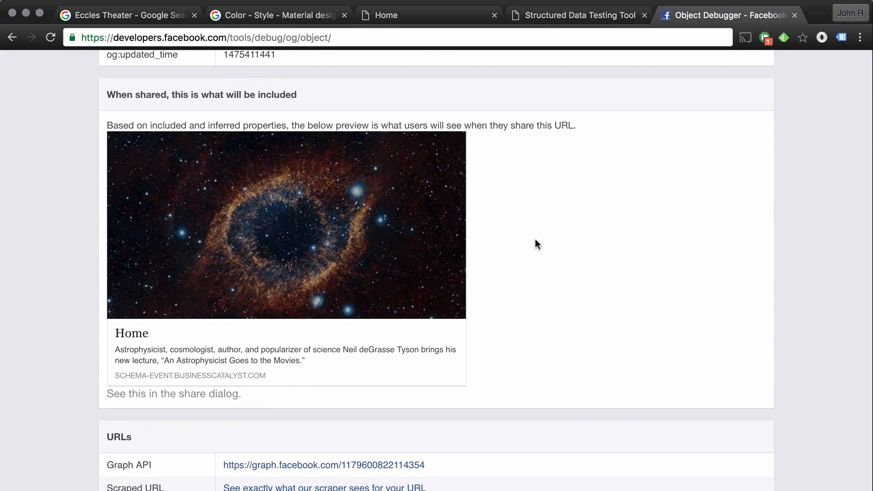
- Return to Muse and open the Verify Twitter Card link from the SEO for Events widget's More Info options
{"action": "key", "text": "super+Tab"}
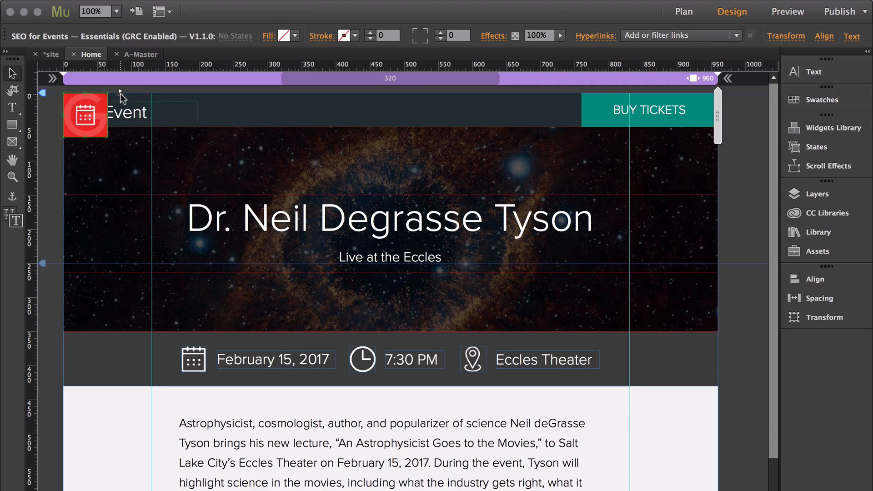
{"action": "left_click", "coordinate": [120, 92]}
{"action": "left_click", "coordinate": [155, 242]}
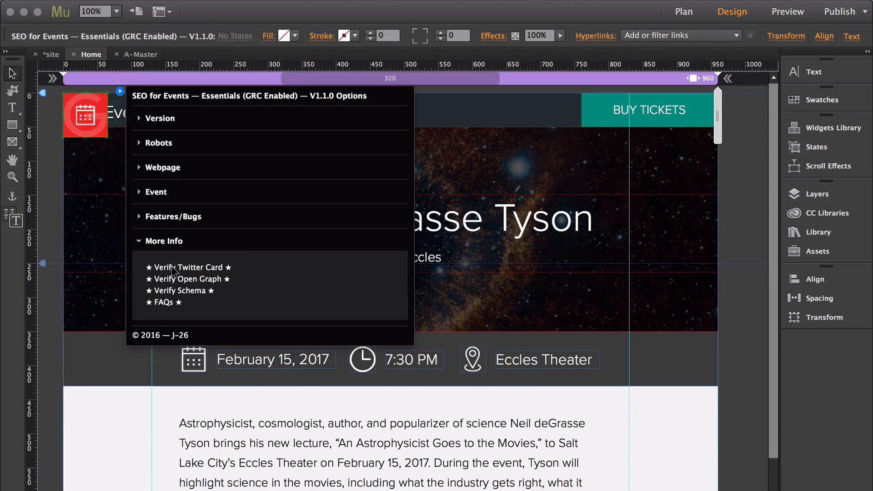
{"action": "left_click", "coordinate": [172, 268]}
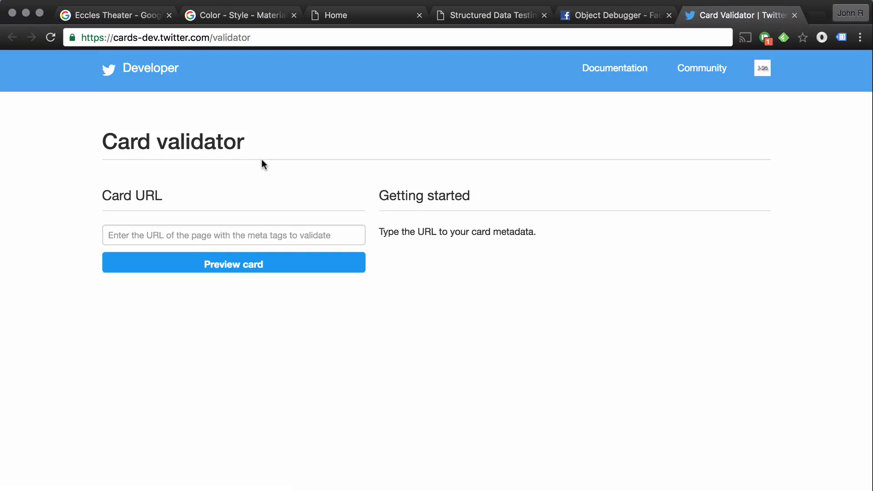
{"action": "left_click", "coordinate": [236, 232]}
{"action": "left_click", "coordinate": [199, 268]}
{"action": "left_click", "coordinate": [249, 266]}
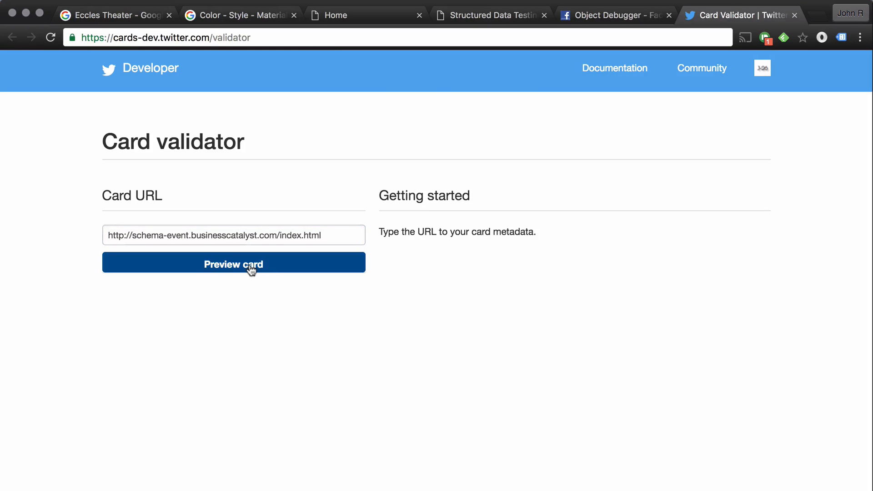
{"action": "scroll", "coordinate": [296, 347], "scroll_direction": "down", "scroll_amount": 1}
{"action": "scroll", "coordinate": [297, 353], "scroll_direction": "down", "scroll_amount": 1}
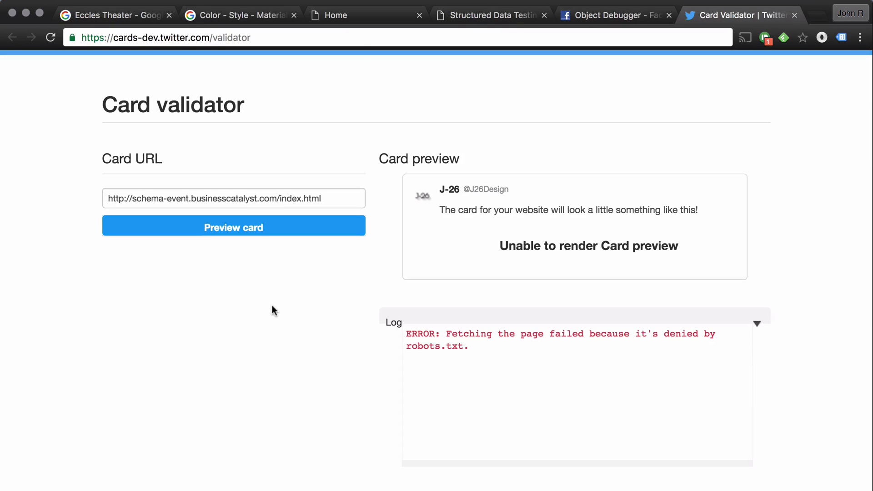
{"action": "key", "text": "super+Tab"}
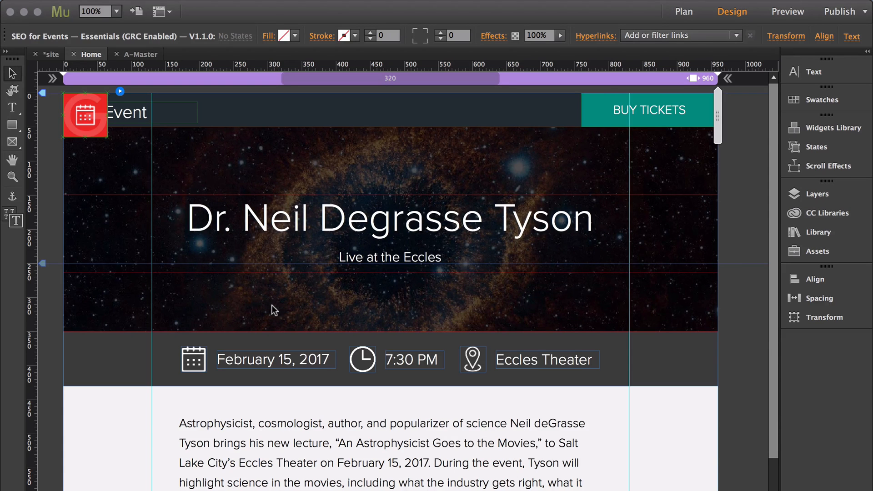